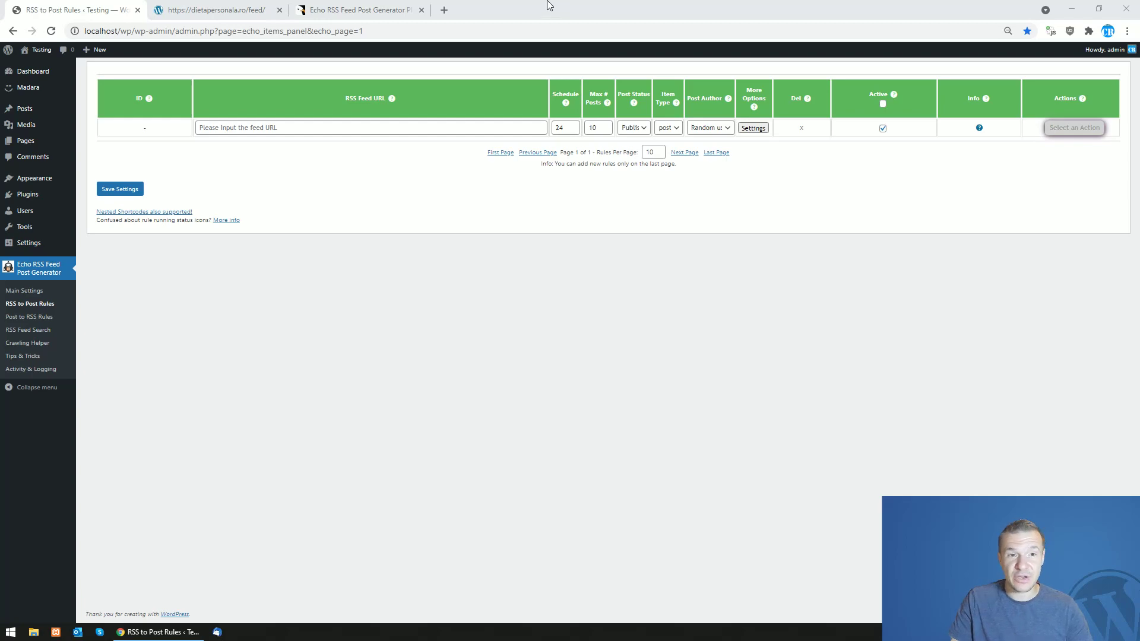
pyautogui.click(419, 7)
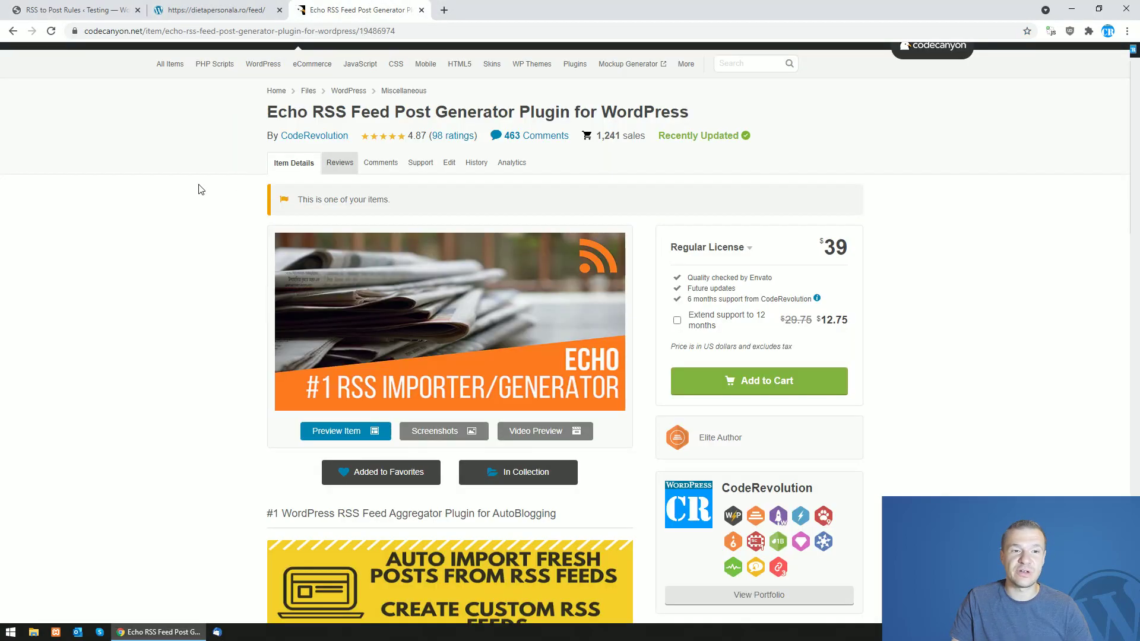
pyautogui.click(92, 10)
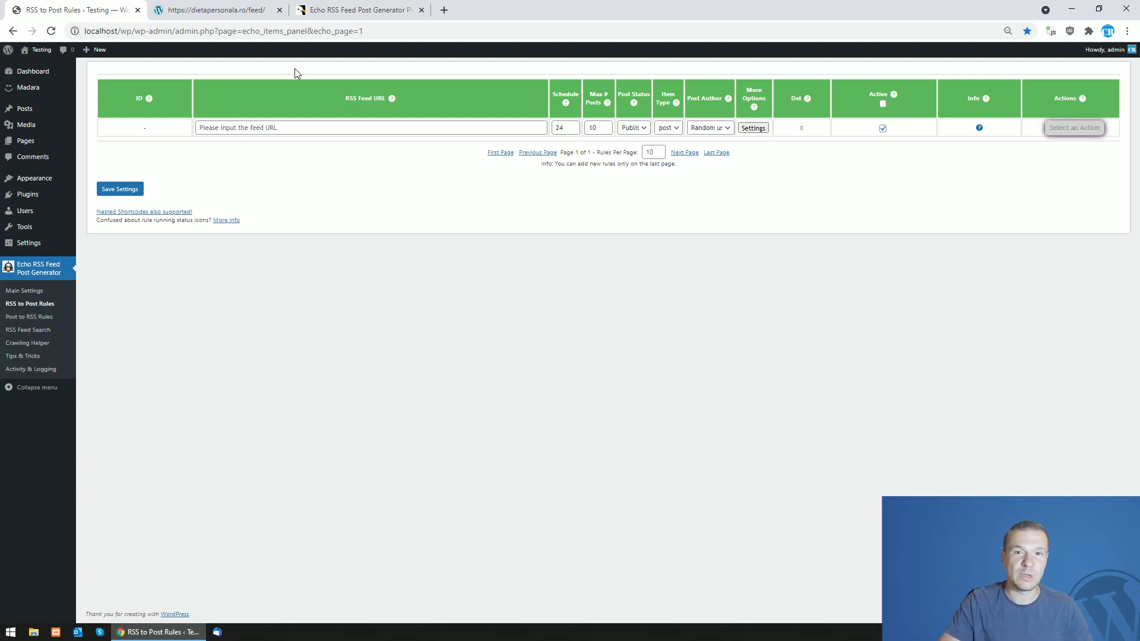
pyautogui.click(178, 18)
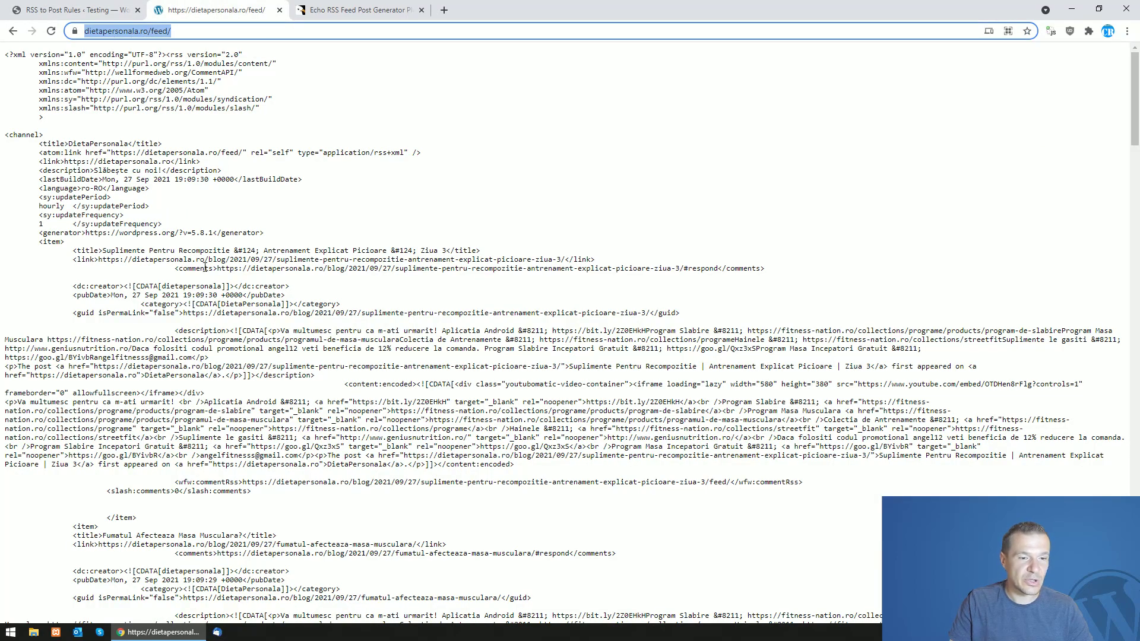
pyautogui.hotkey('ctrl', 'shift', 'Tab')
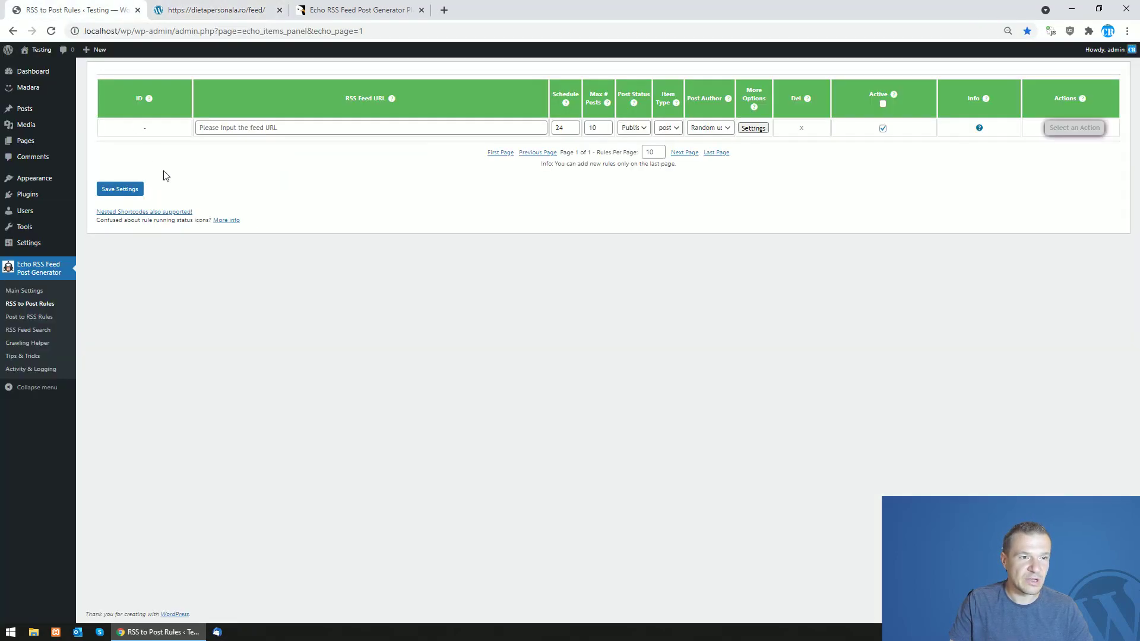
pyautogui.click(224, 128)
pyautogui.write('https://dietapersonala.ro/feed/')
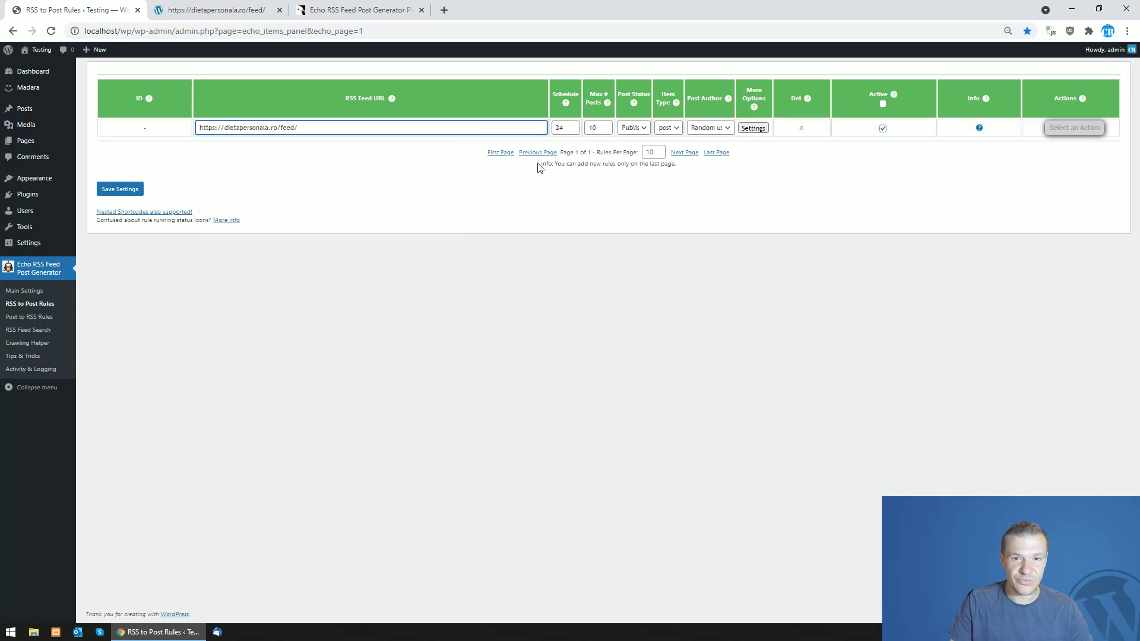
pyautogui.click(595, 128)
pyautogui.press('BackSpace')
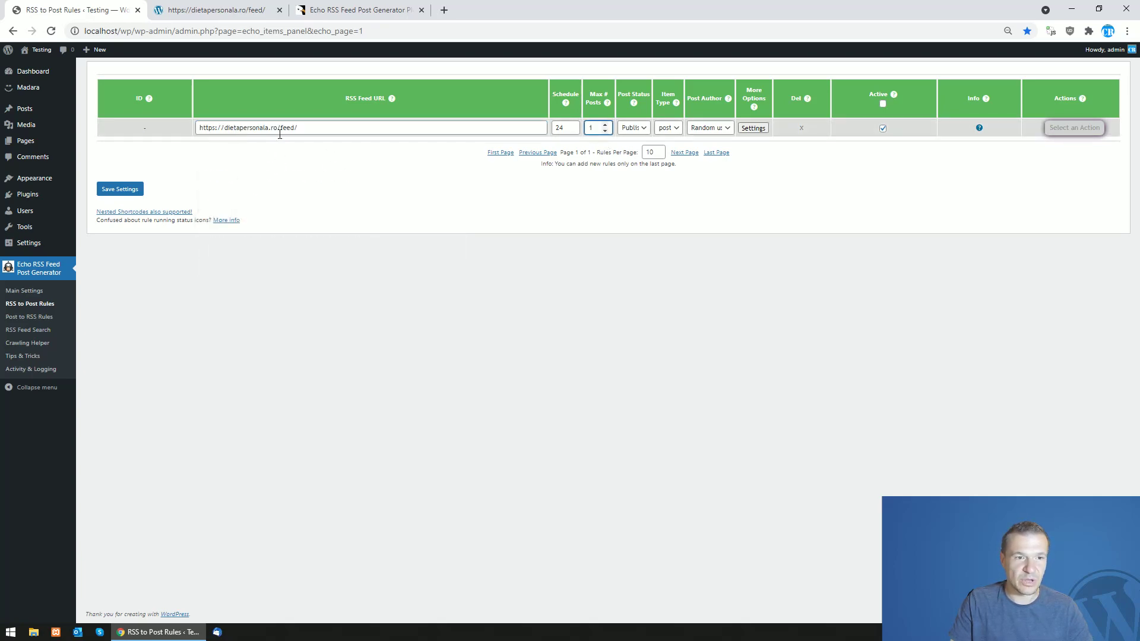
# In the rule's Advanced Settings, expand Featured Image Query Type and highlight Visual Selector
pyautogui.click(752, 128)
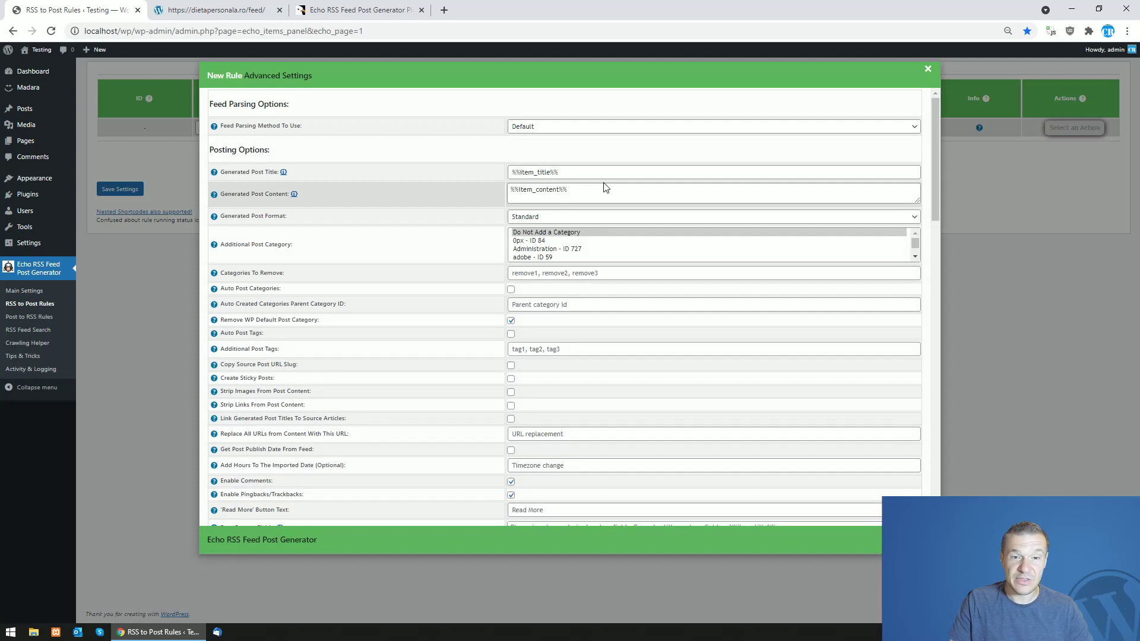
pyautogui.scroll(-5, 446, 229)
pyautogui.scroll(-15, 447, 229)
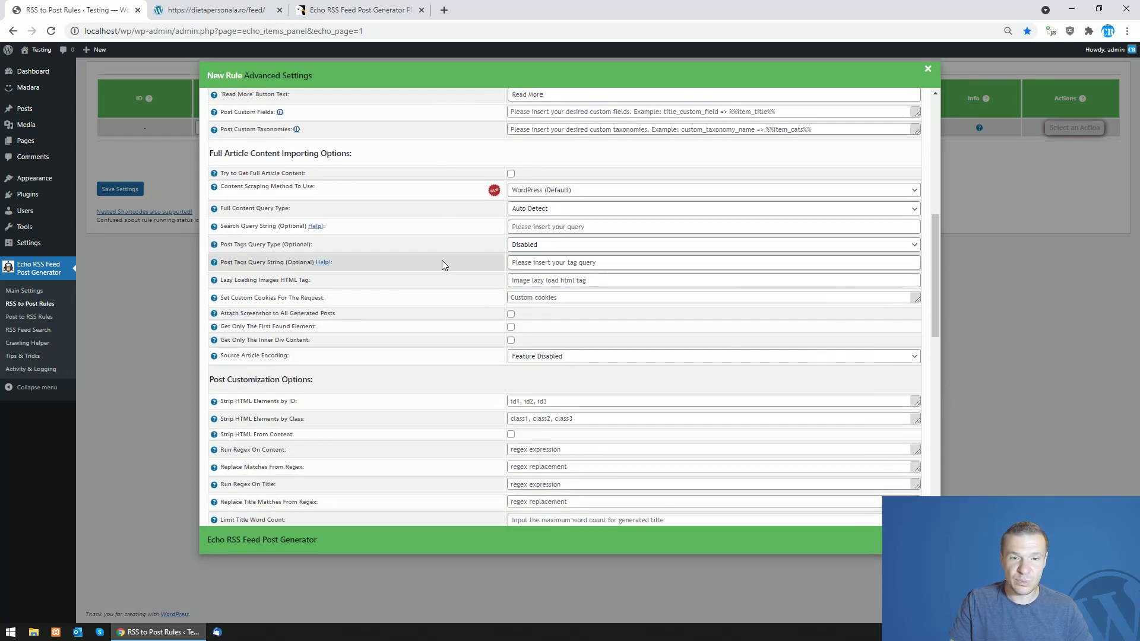
pyautogui.scroll(-2, 424, 261)
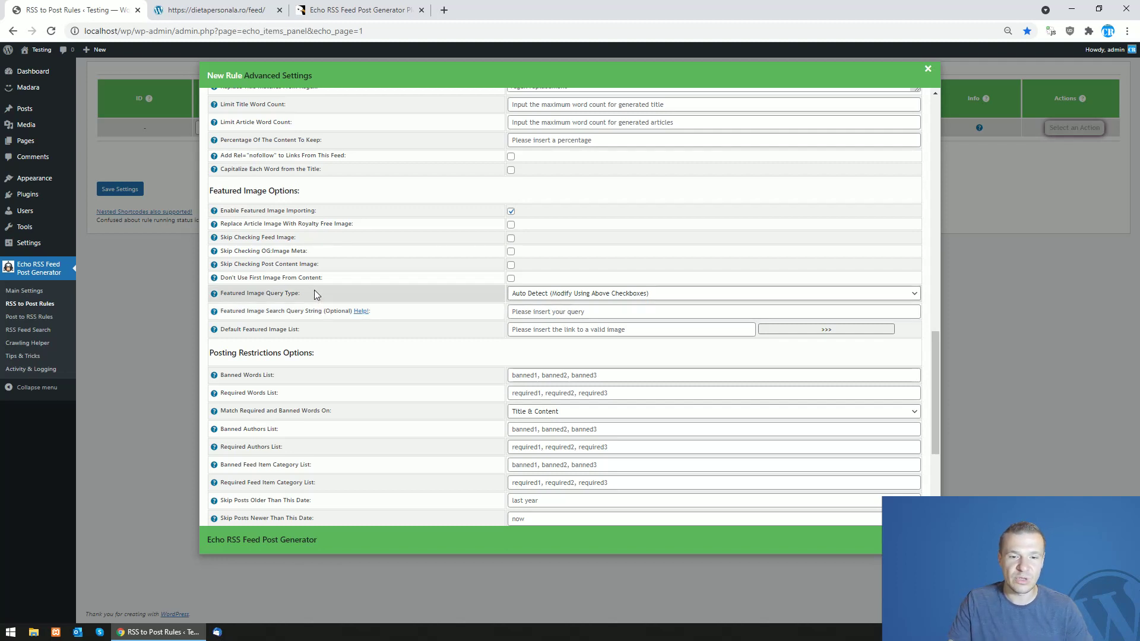
pyautogui.click(542, 295)
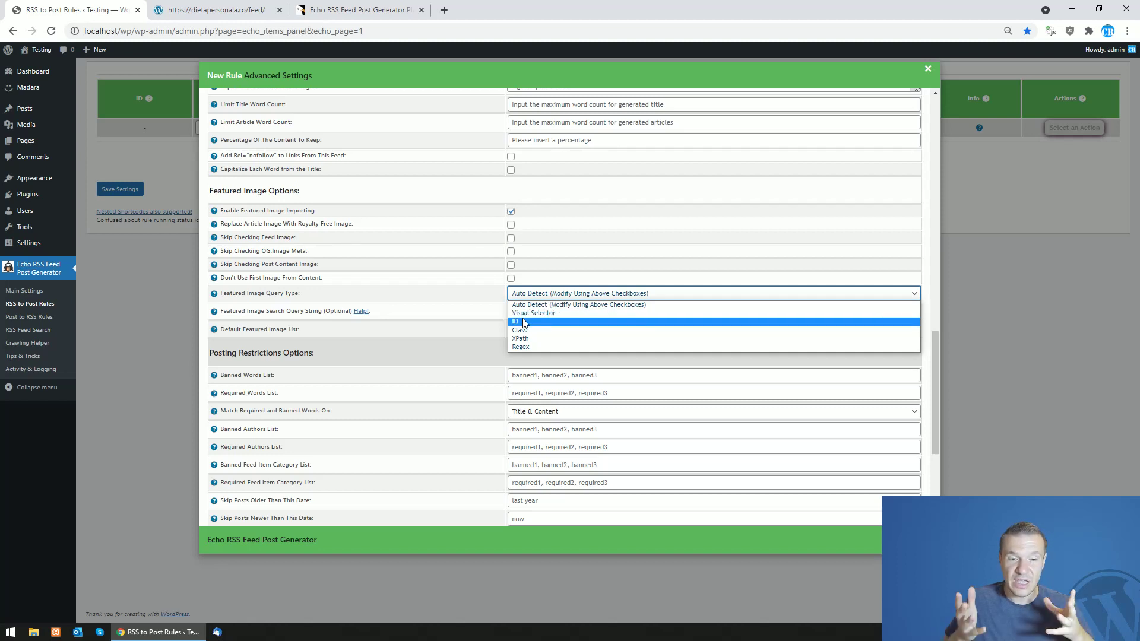
pyautogui.press('Up')
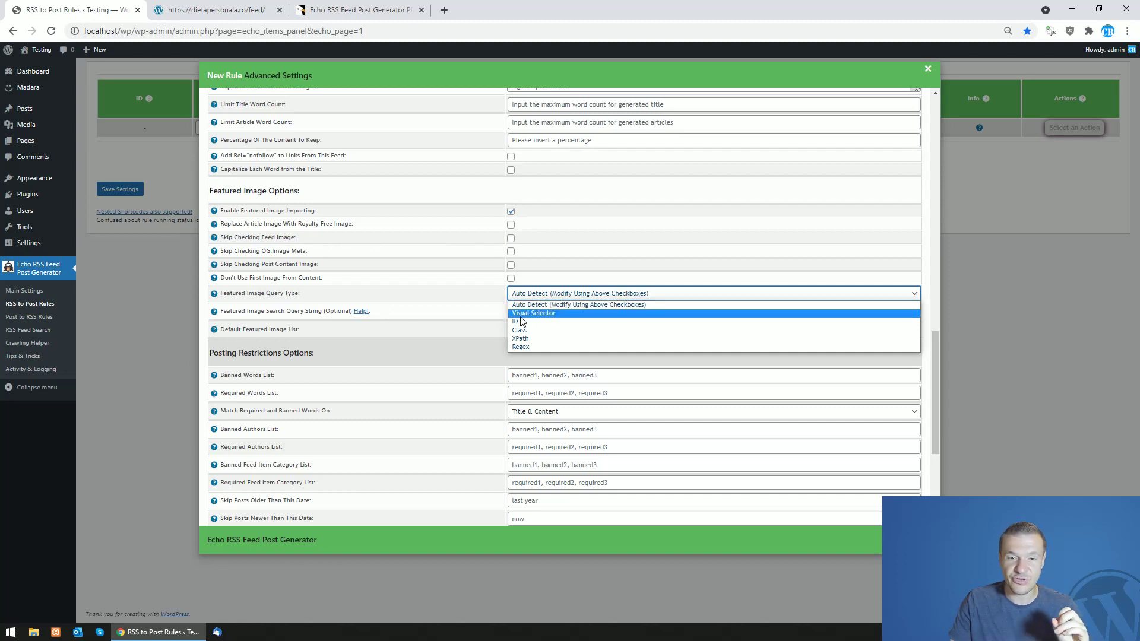
# Choose Visual Selector and pick the article image, generating the post-thumbnail class XPath
pyautogui.click(520, 315)
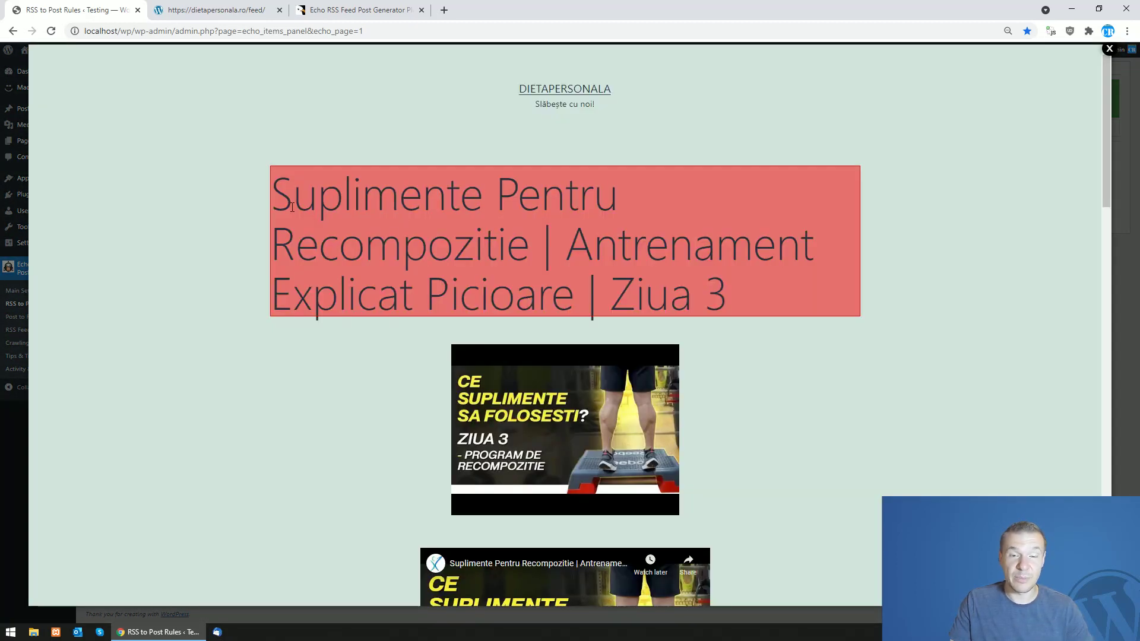
pyautogui.scroll(-4, 342, 317)
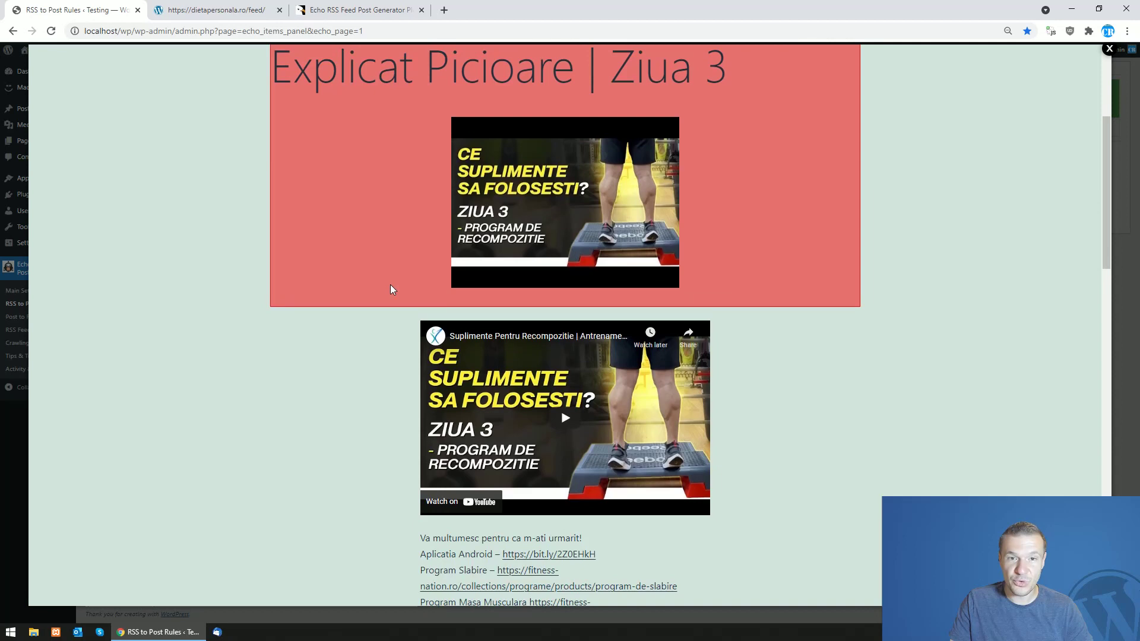
pyautogui.scroll(4, 390, 279)
pyautogui.scroll(-2, 389, 268)
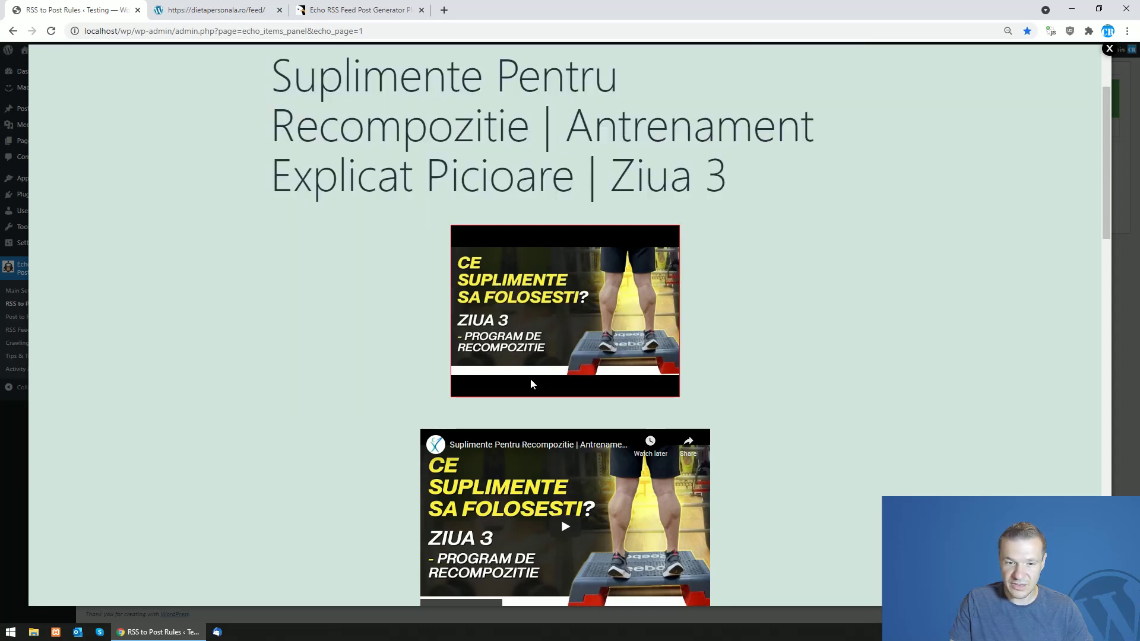
pyautogui.click(549, 290)
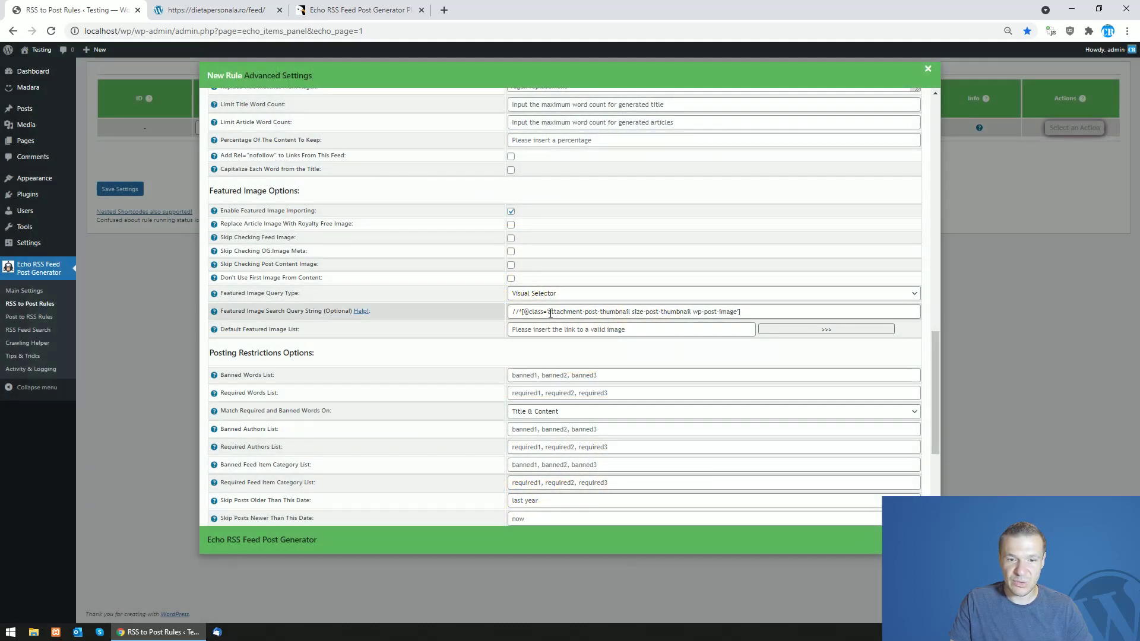
pyautogui.moveTo(547, 313); pyautogui.dragTo(738, 314)
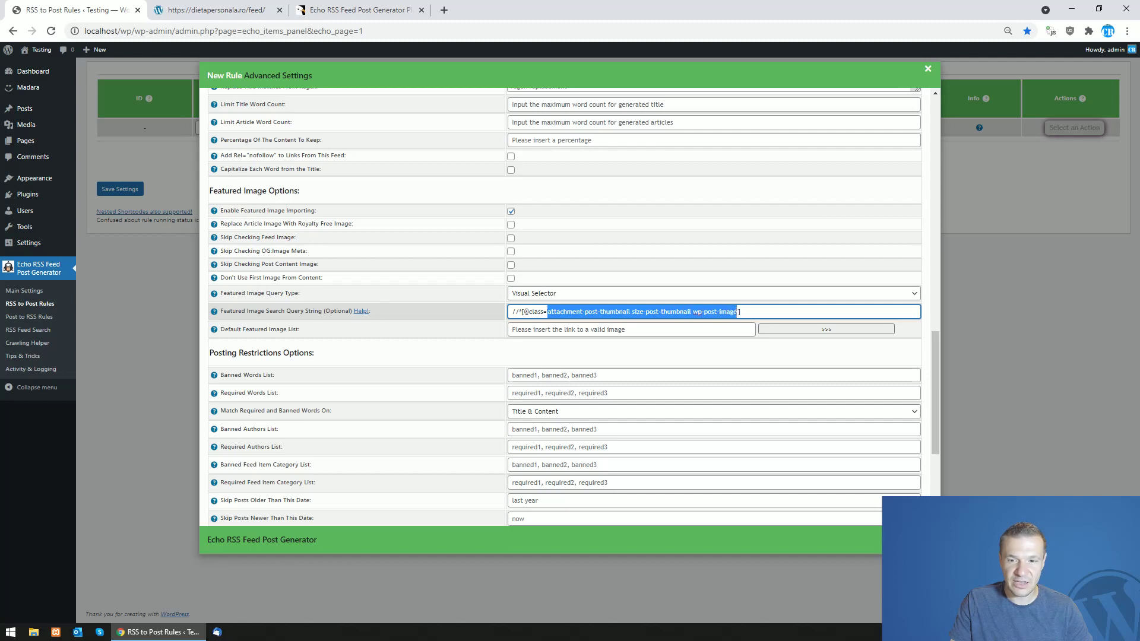
pyautogui.click(666, 312)
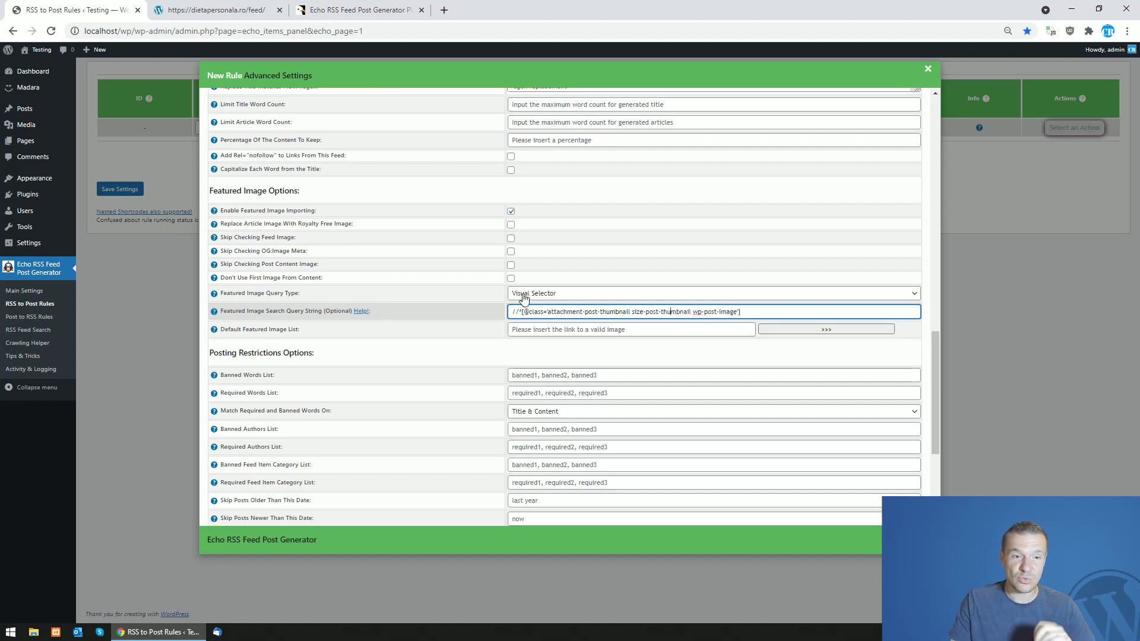
# Save the new rule and open the site front end in a new tab
pyautogui.click(155, 184)
pyautogui.click(126, 190)
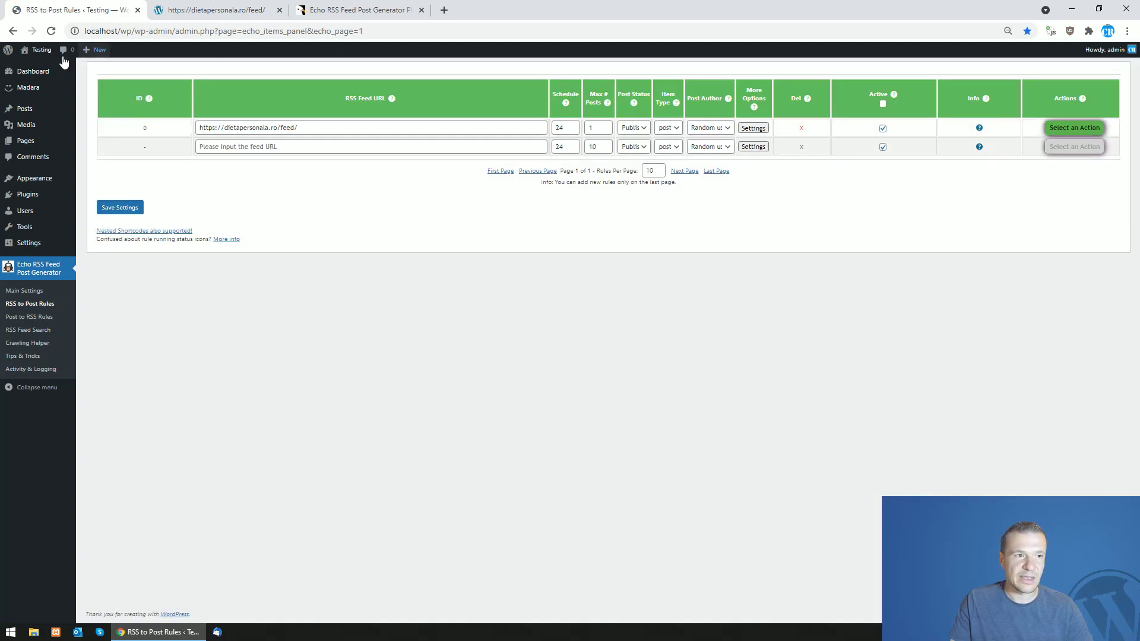
pyautogui.middleClick(39, 50)
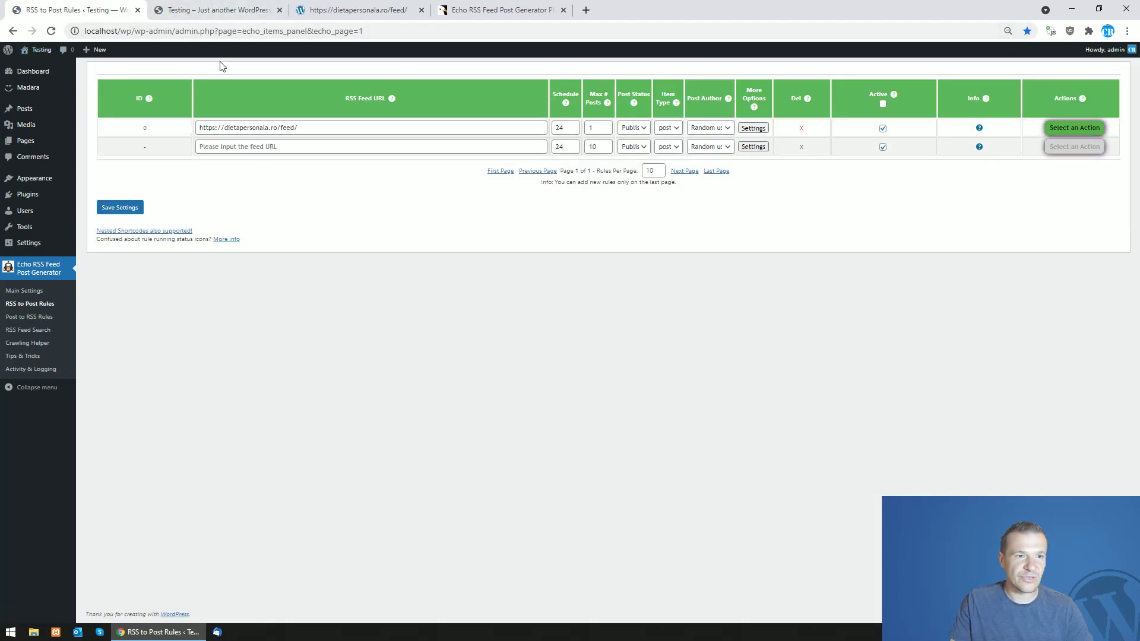
pyautogui.hotkey('ctrl', 'Tab')
pyautogui.click(123, 7)
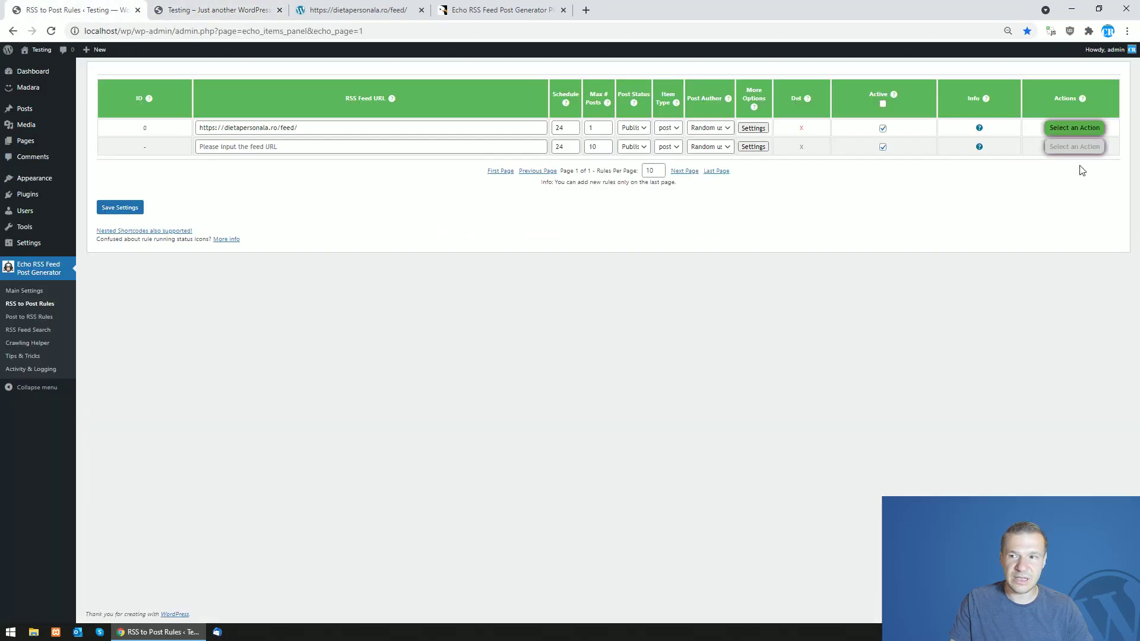
# Run the rule now, reload the site and open the imported Suplimente post
pyautogui.click(1074, 128)
pyautogui.click(1063, 148)
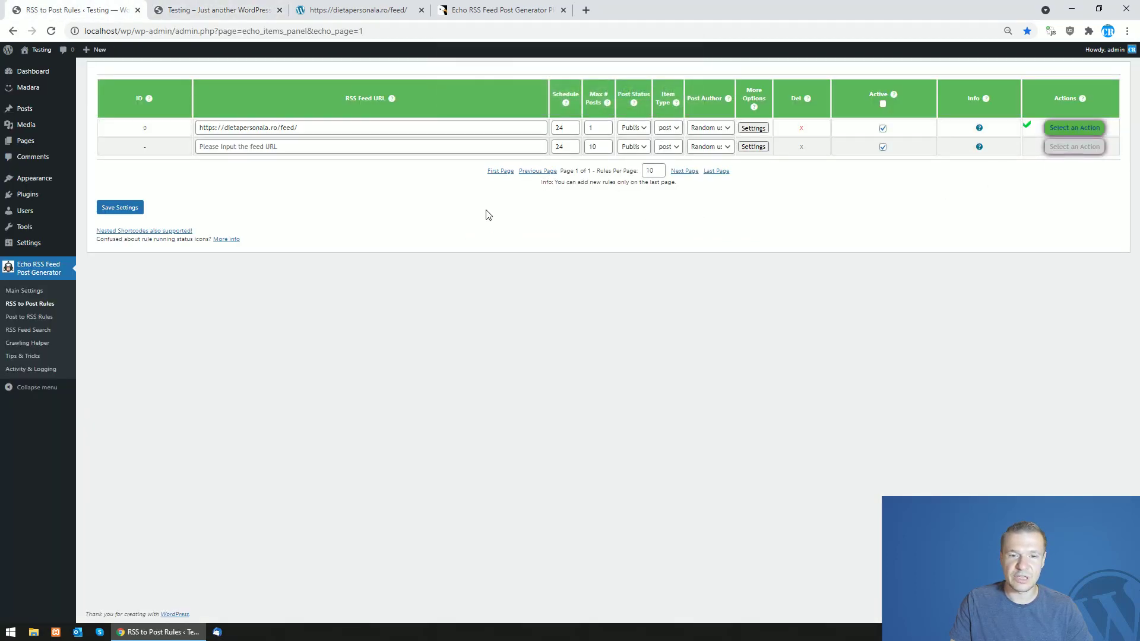
pyautogui.click(154, 12)
pyautogui.click(51, 31)
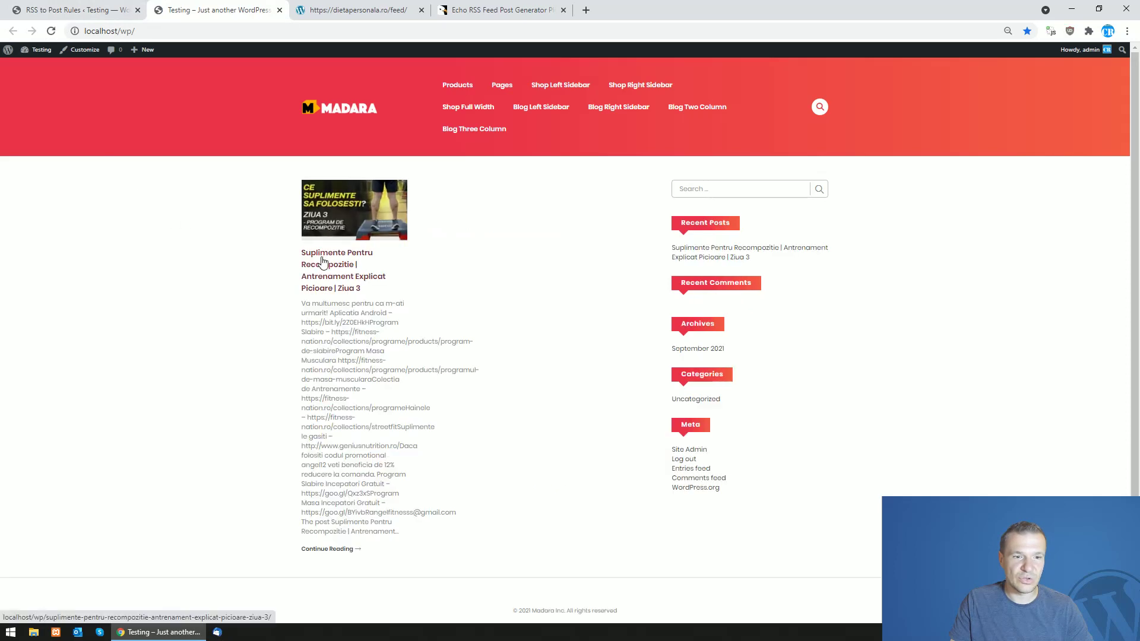
pyautogui.click(324, 262)
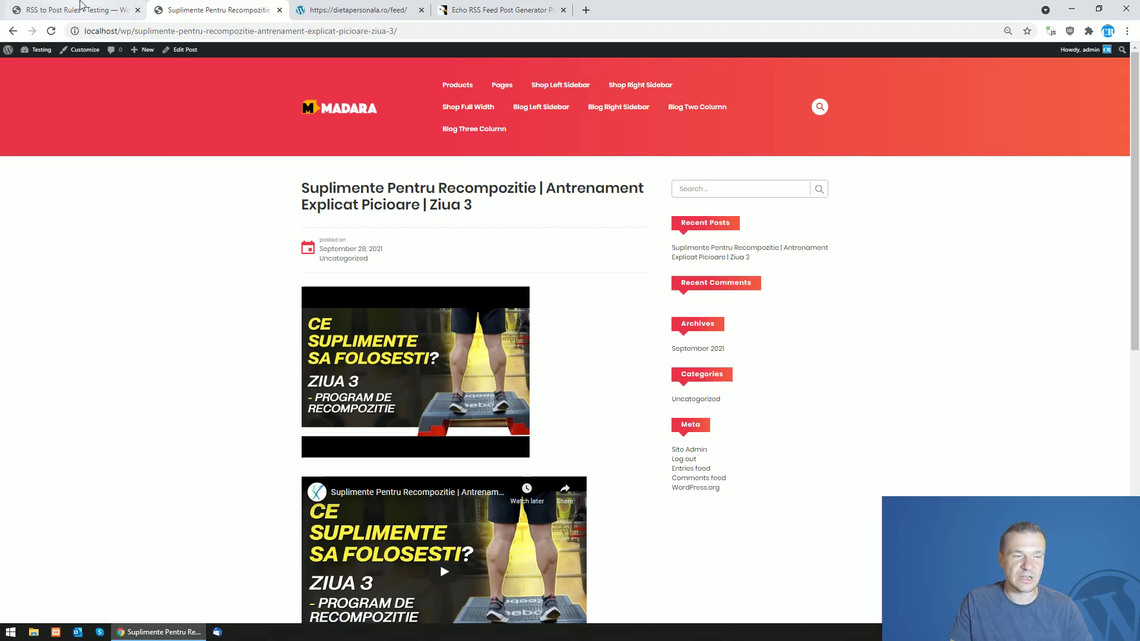
pyautogui.click(82, 5)
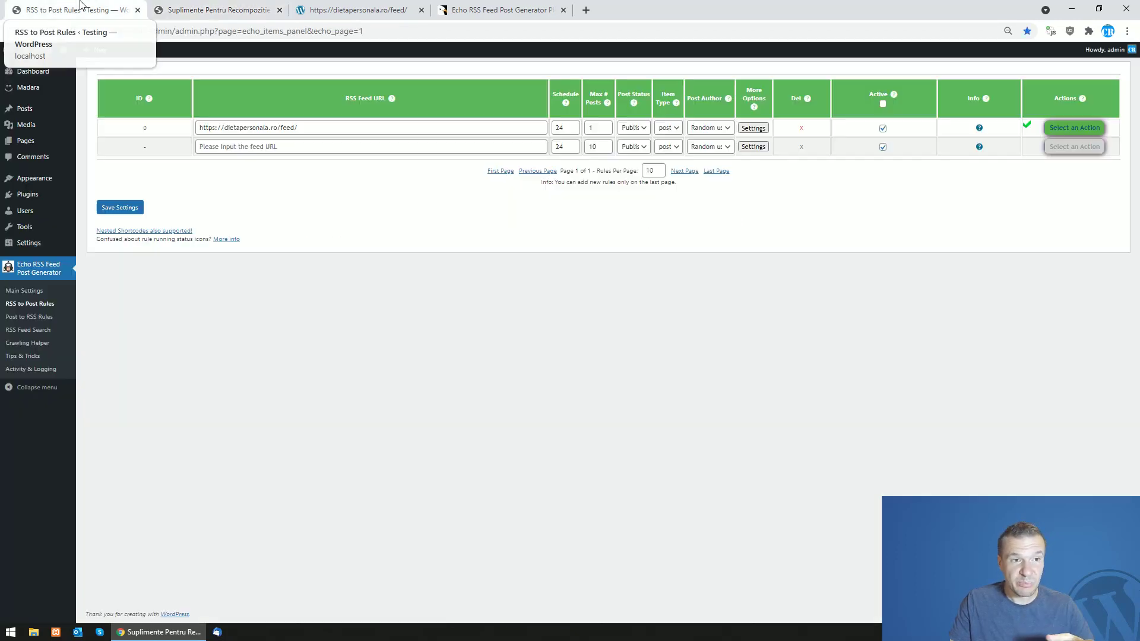
# Scroll through rule 0's Advanced Settings, then view the imported Suplimente Pentru Recompozitie post
pyautogui.click(753, 129)
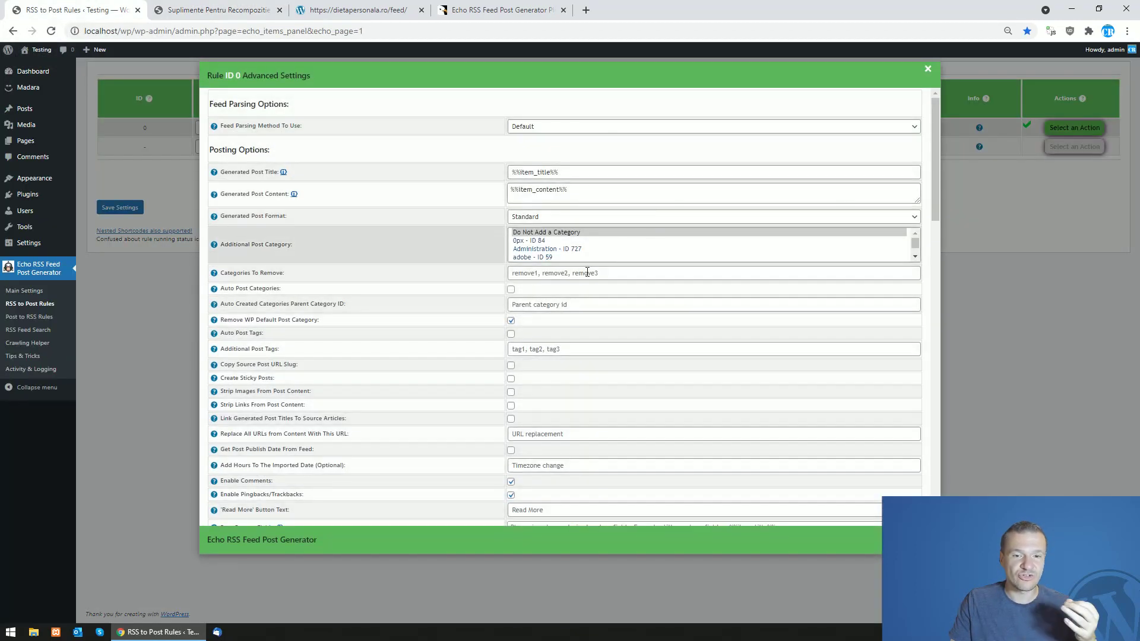
pyautogui.scroll(-10, 460, 344)
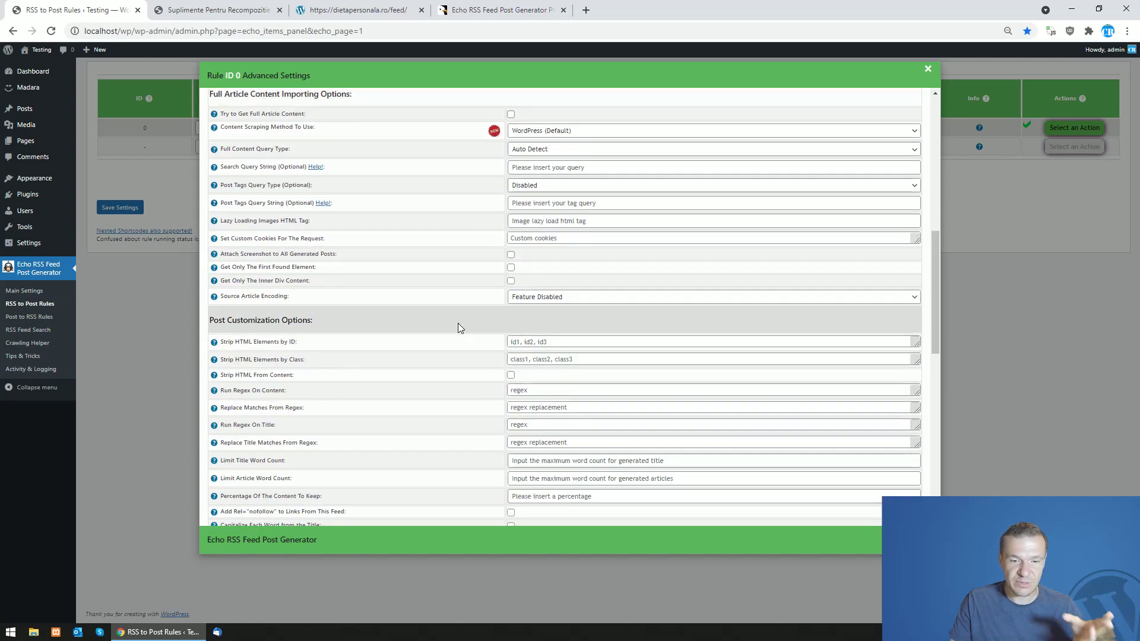
pyautogui.scroll(-4, 457, 323)
pyautogui.scroll(-6, 460, 314)
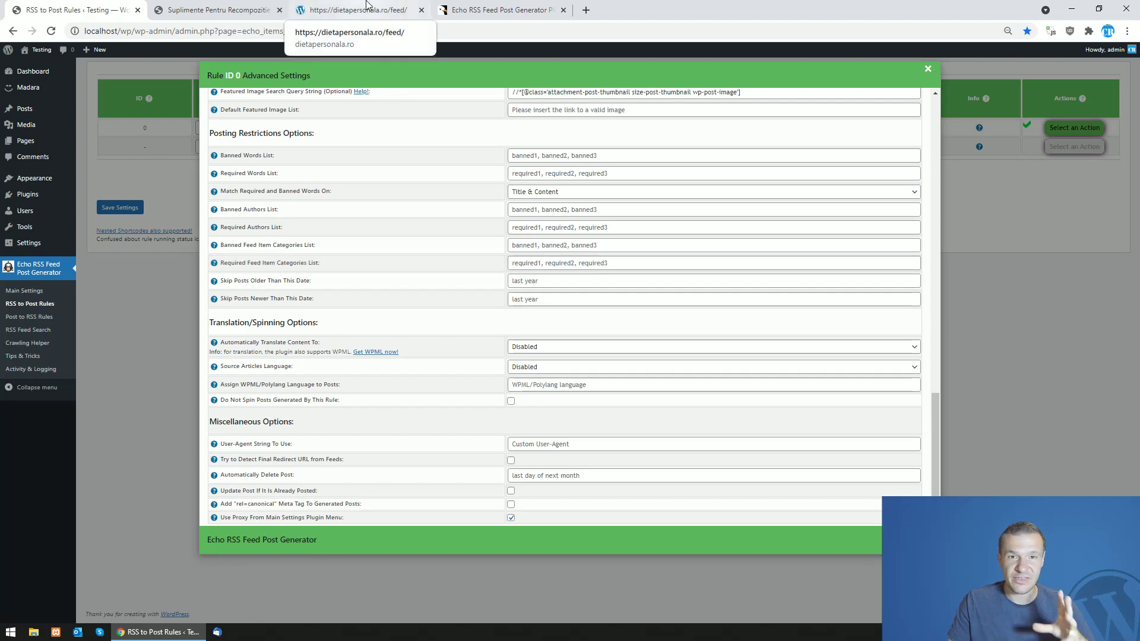
pyautogui.click(216, 10)
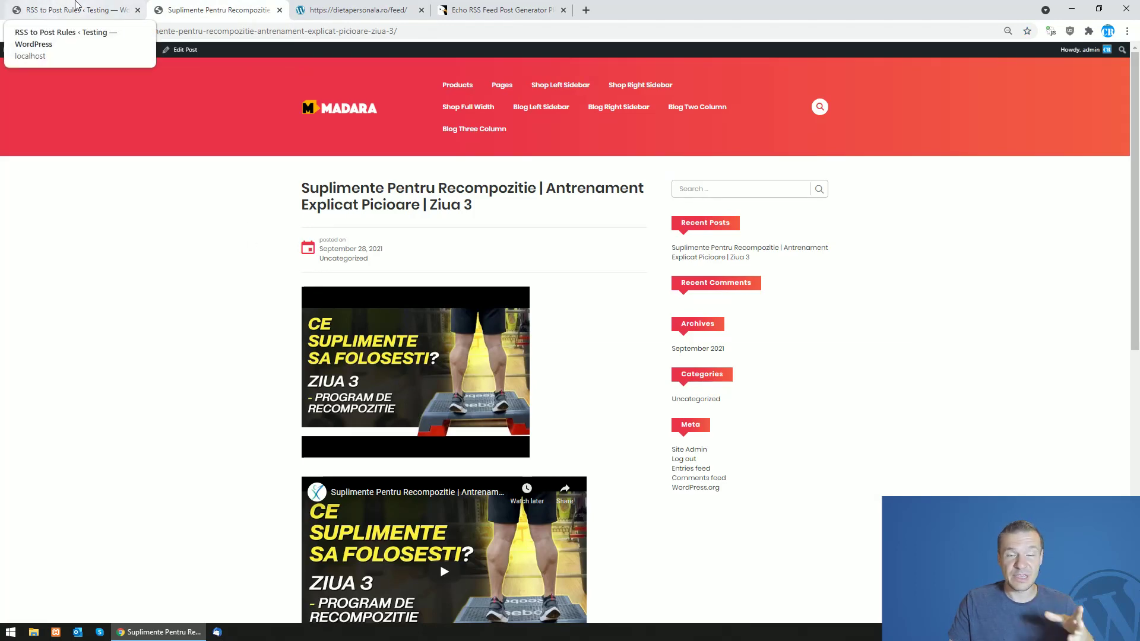
# Return to the RSS to Post Rules tab with rule 0's Advanced Settings open
pyautogui.click(74, 10)
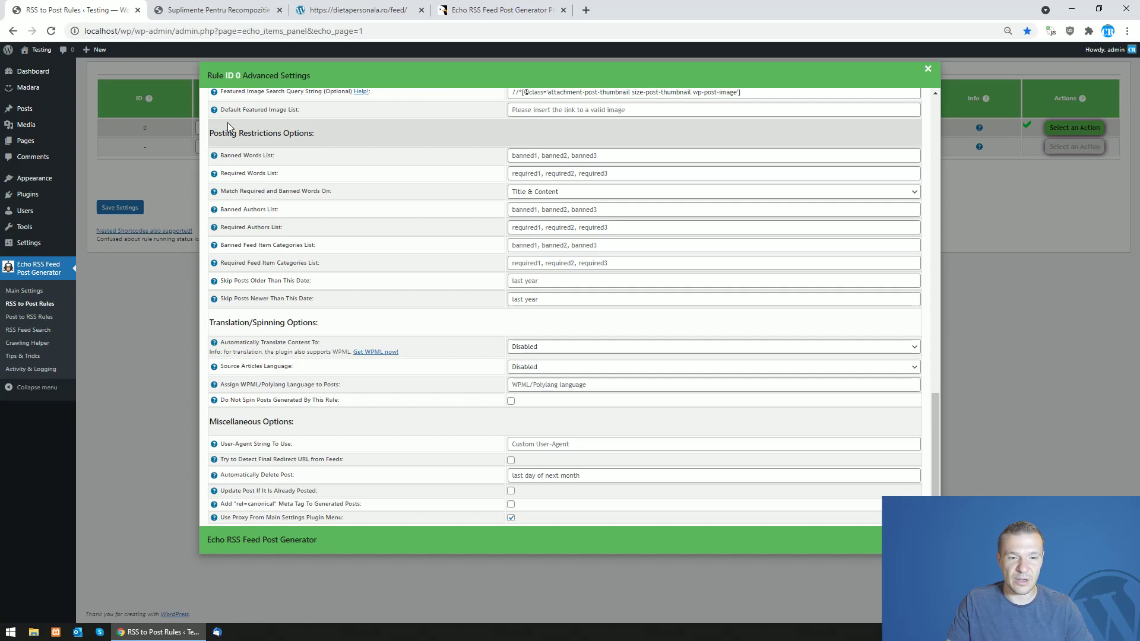
# Review the Featured Image Query Type choices, then show the raw dietapersonala.ro/feed/ XML
pyautogui.scroll(3, 300, 274)
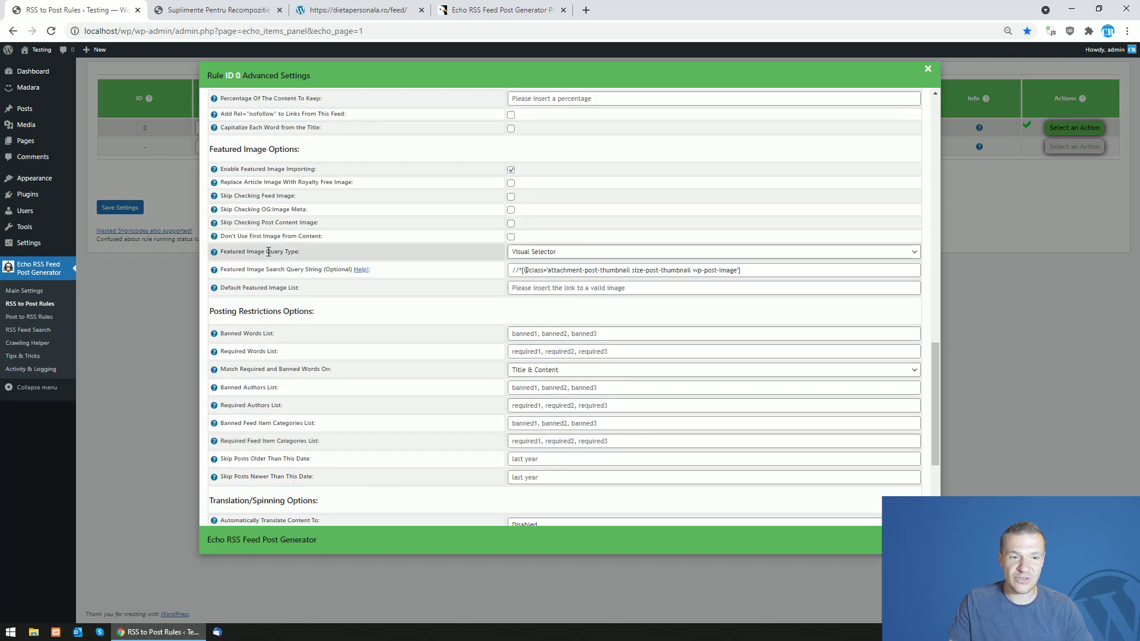
pyautogui.moveTo(226, 251); pyautogui.dragTo(300, 252)
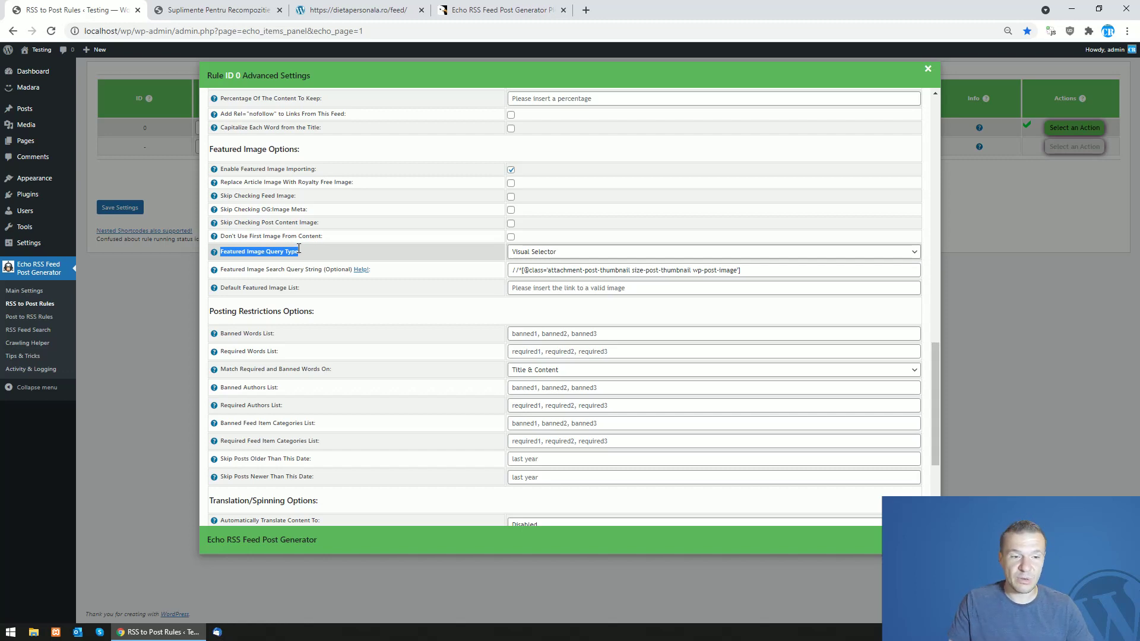
pyautogui.click(244, 5)
pyautogui.click(294, 8)
pyautogui.click(127, 7)
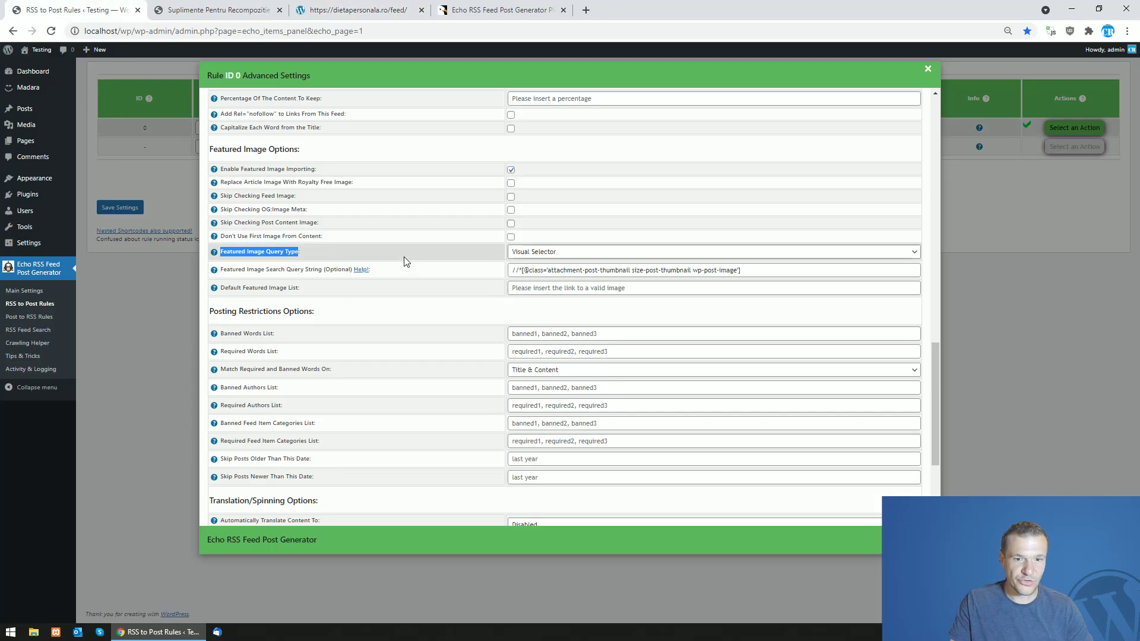
pyautogui.click(523, 253)
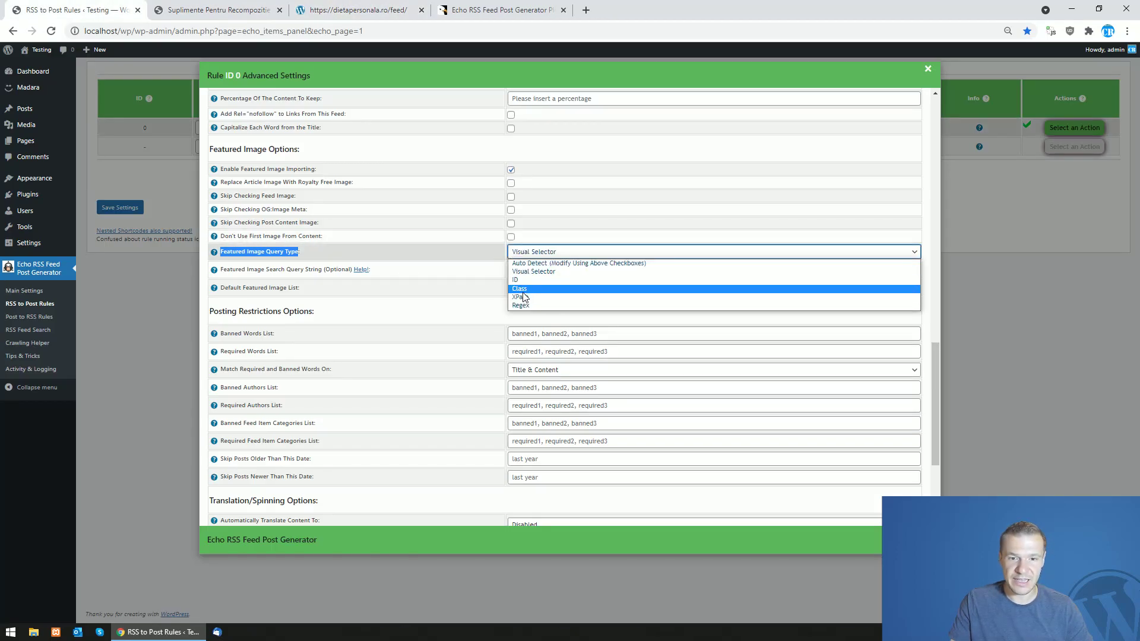
pyautogui.click(359, 10)
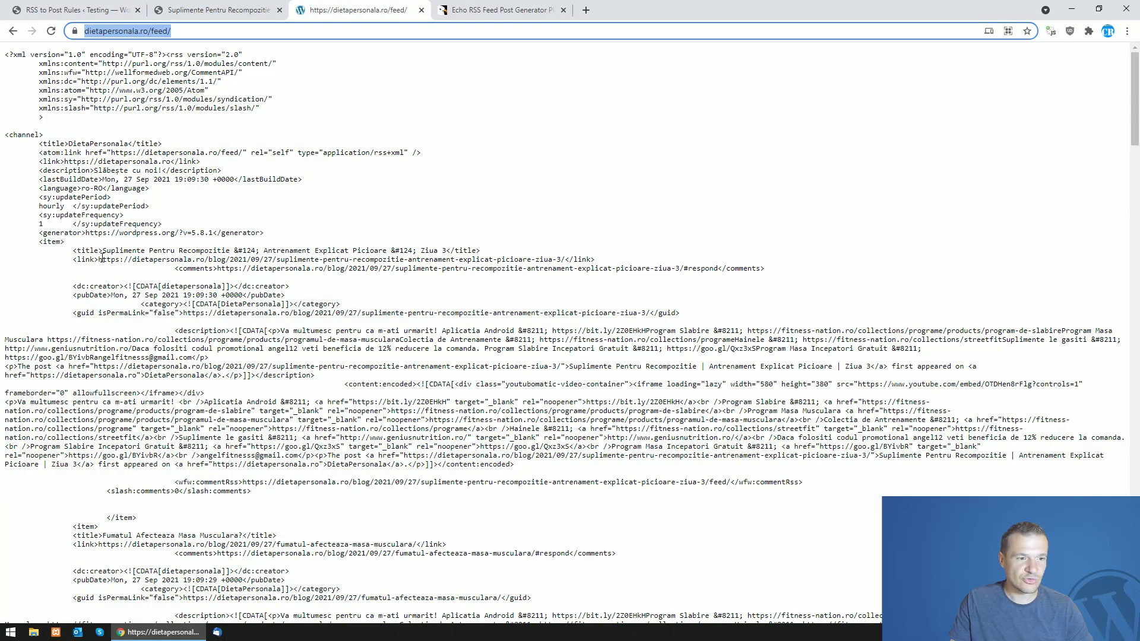
# Open the feed's first article link in a new tab
pyautogui.moveTo(100, 259); pyautogui.dragTo(560, 259)
pyautogui.click(586, 10)
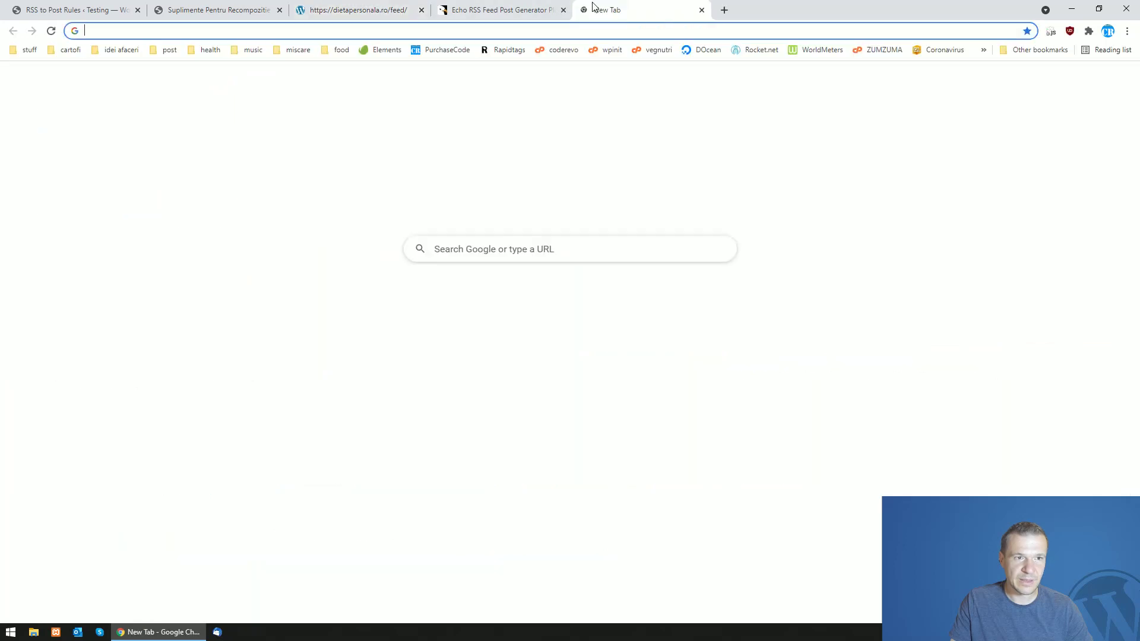
pyautogui.hotkey('ctrl', 'v')
pyautogui.press('Return')
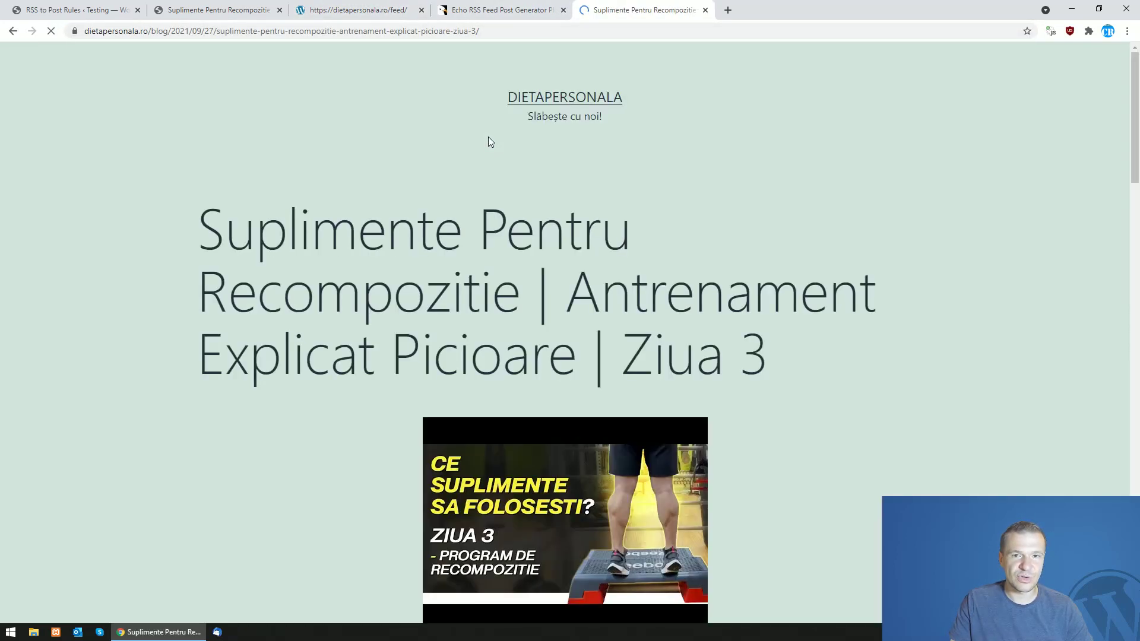
pyautogui.scroll(-4, 460, 252)
# Inspect the article image and select its class 'attachment-post-thumbnail size-post-thumbnail wp-post-image' for copying
pyautogui.rightClick(460, 252)
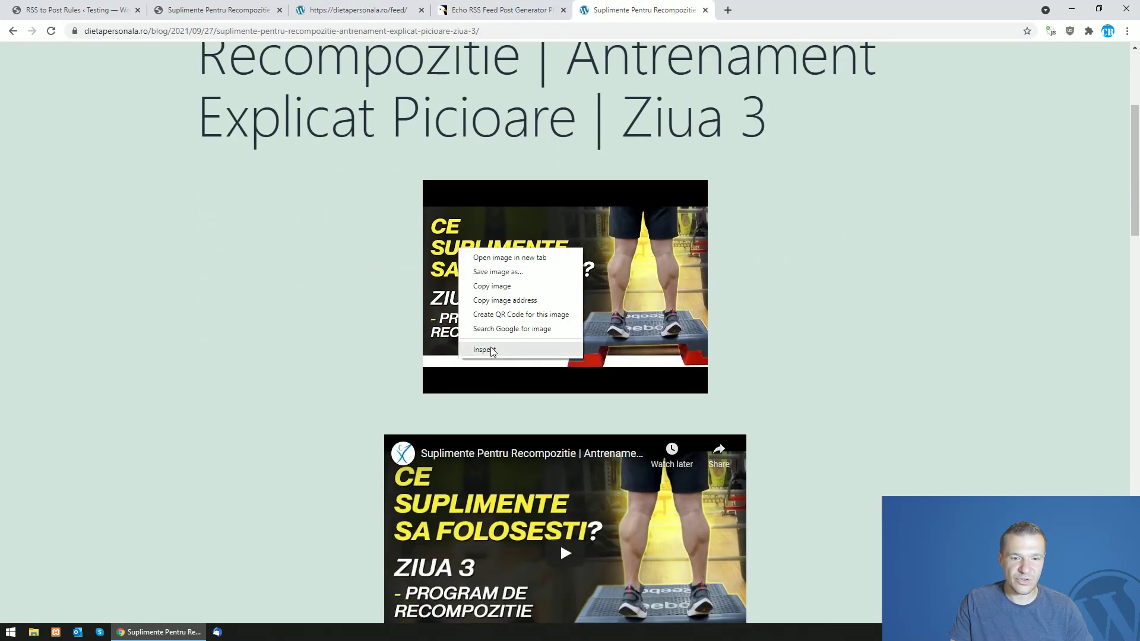
pyautogui.click(490, 347)
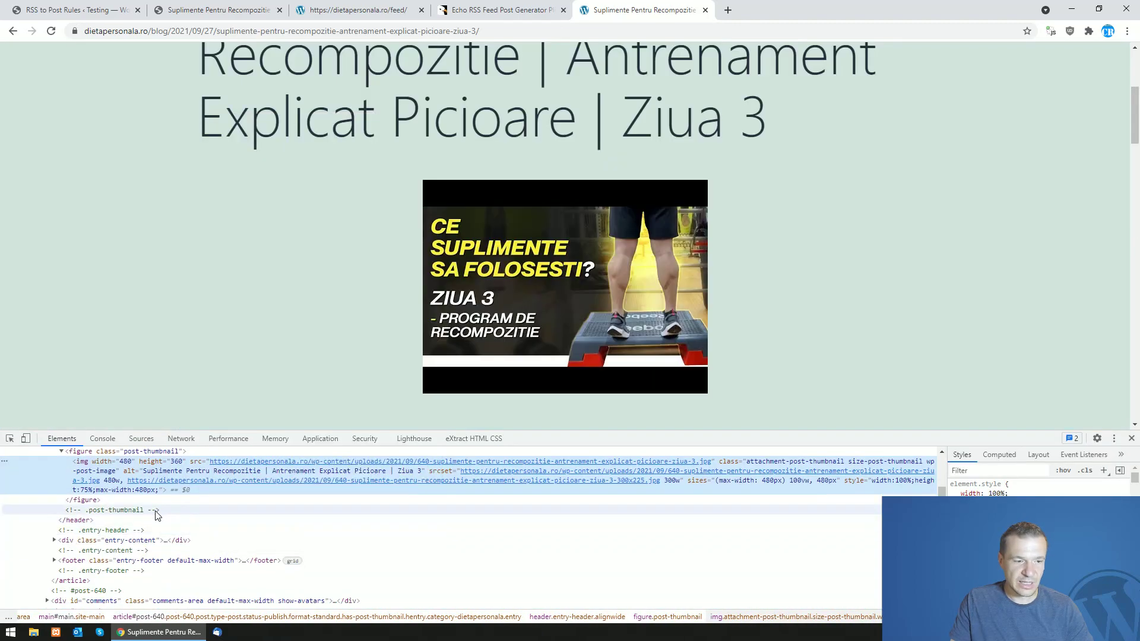
pyautogui.moveTo(159, 562)
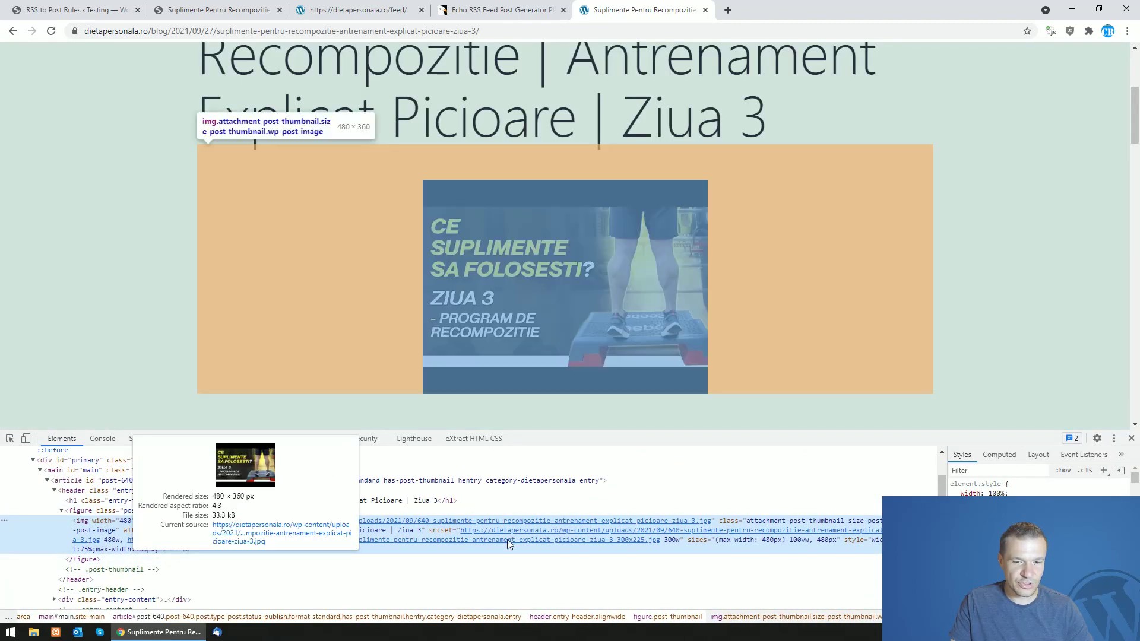
pyautogui.doubleClick(732, 526)
pyautogui.doubleClick(765, 521)
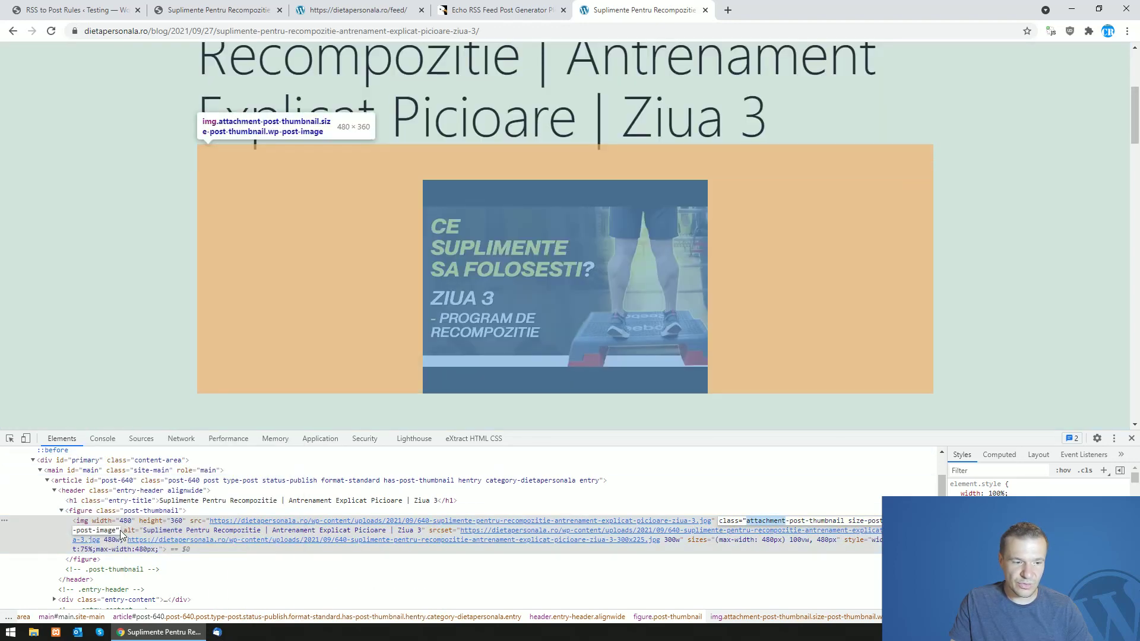
pyautogui.keyDown('shift'); pyautogui.click(117, 530); pyautogui.keyUp('shift')
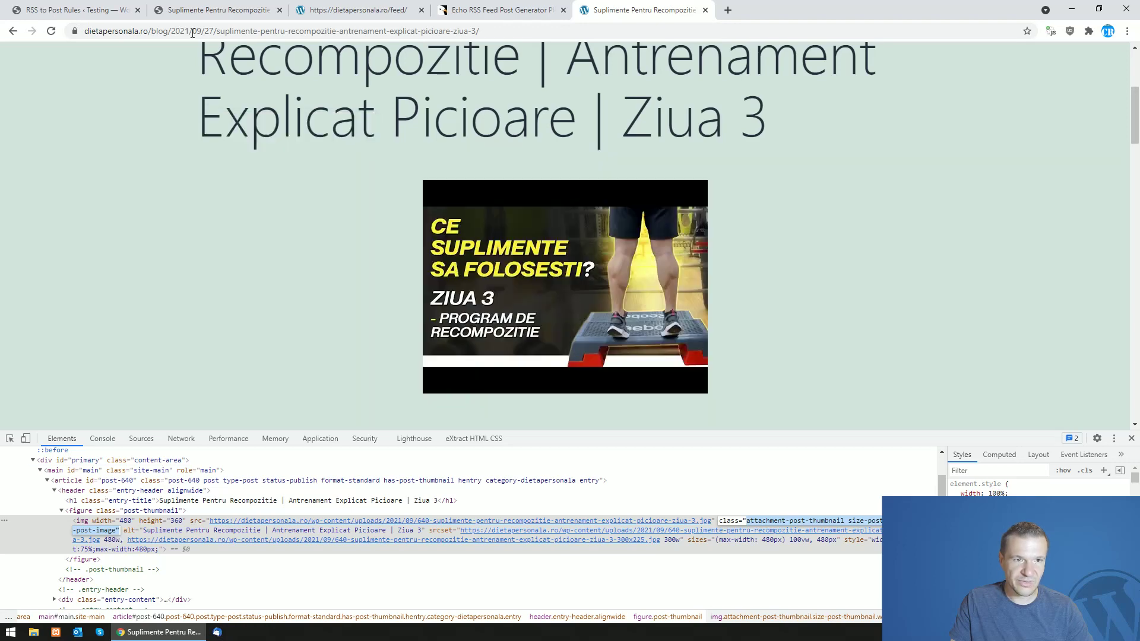
pyautogui.rightClick(87, 538)
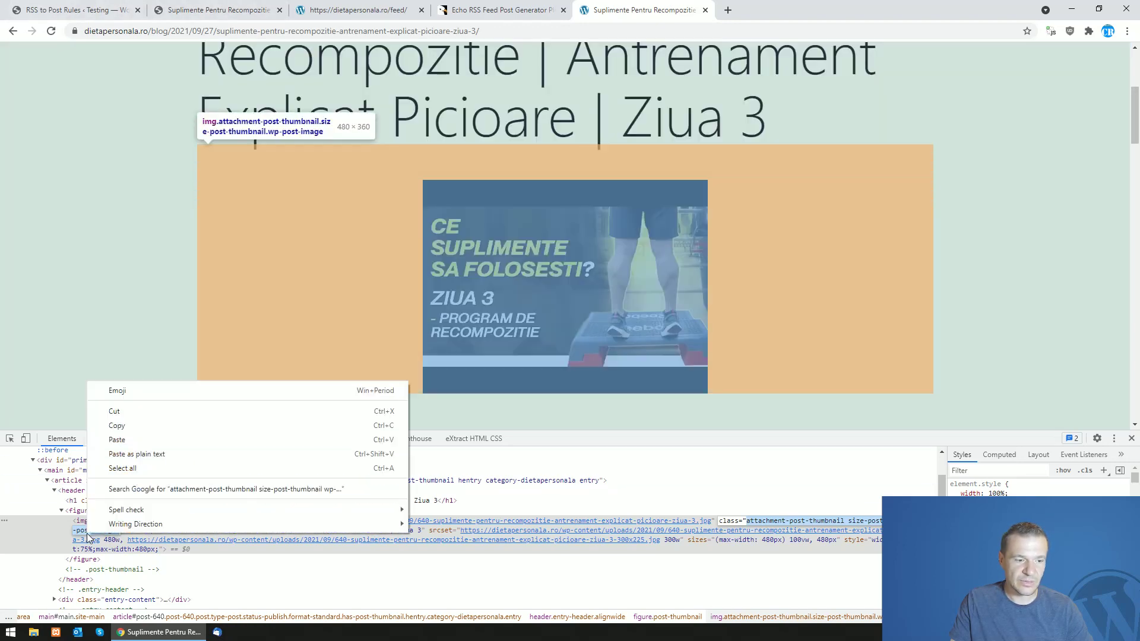
# Set Featured Image Query Type to Class with search string 'attachment-post-thumbnail size-post-thumbnail wp-post-image'
pyautogui.click(113, 425)
pyautogui.click(71, 5)
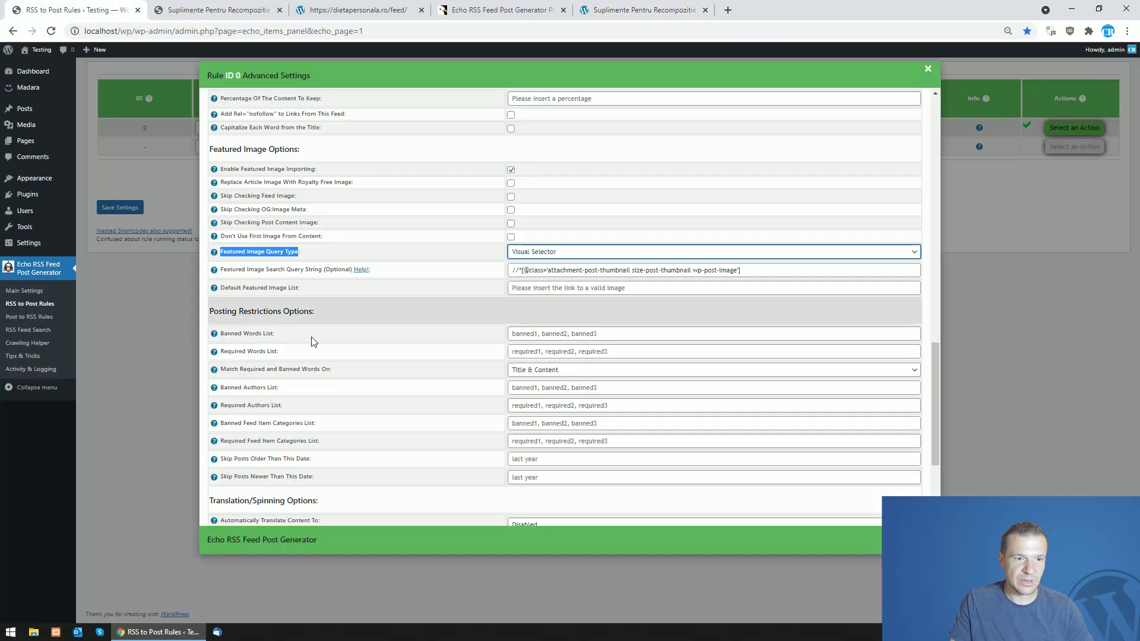
pyautogui.click(552, 253)
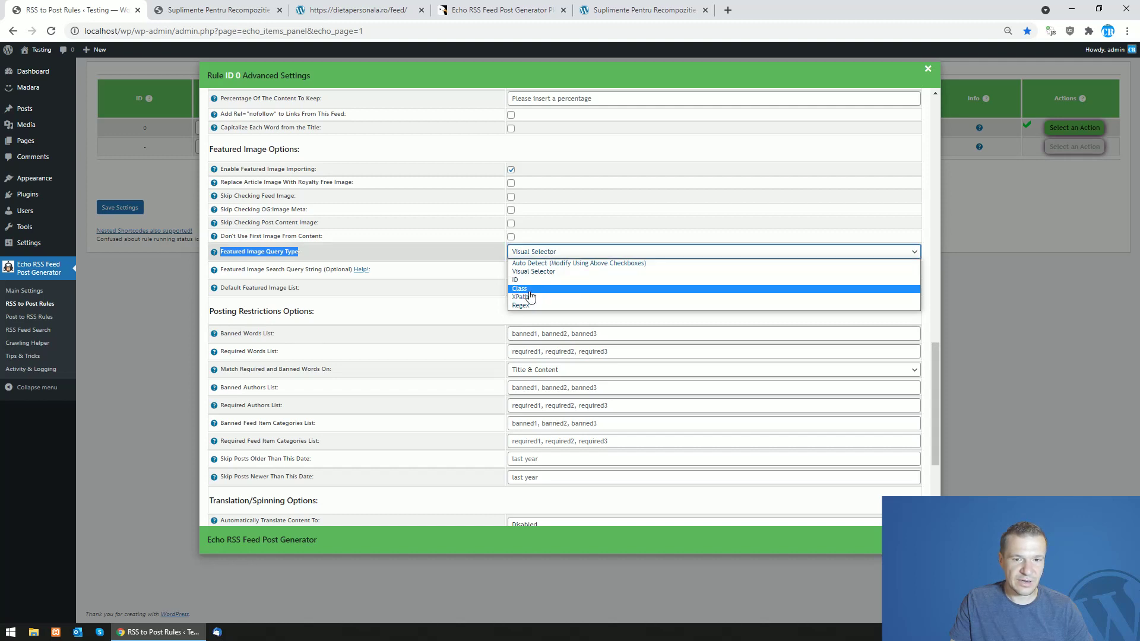
pyautogui.click(519, 288)
pyautogui.click(521, 270)
pyautogui.hotkey('ctrl', 'v')
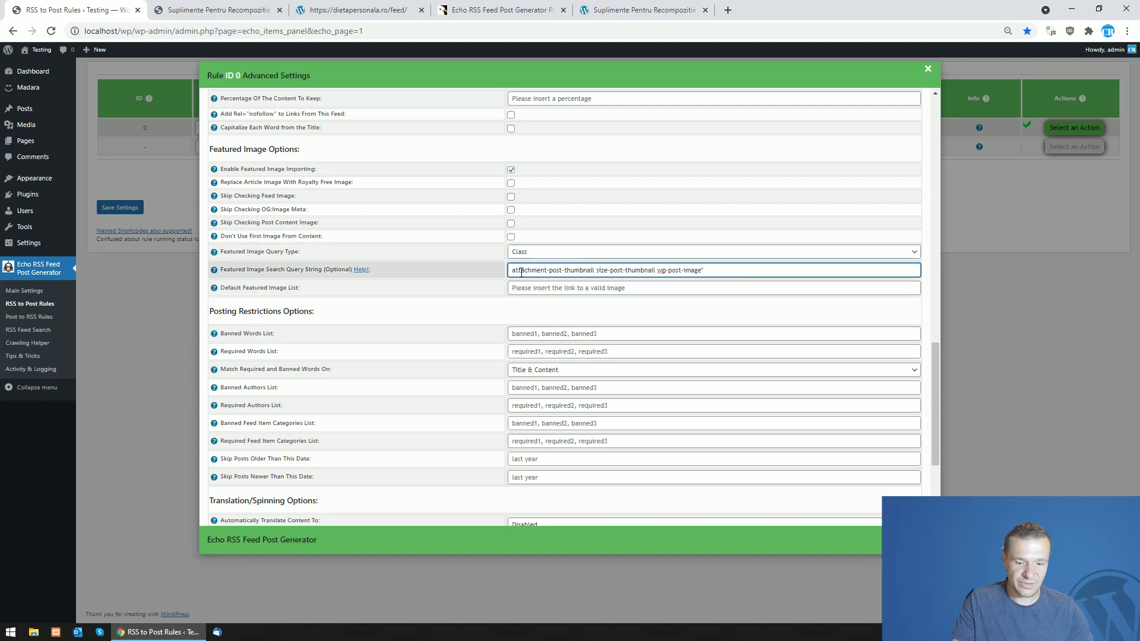
pyautogui.press('BackSpace')
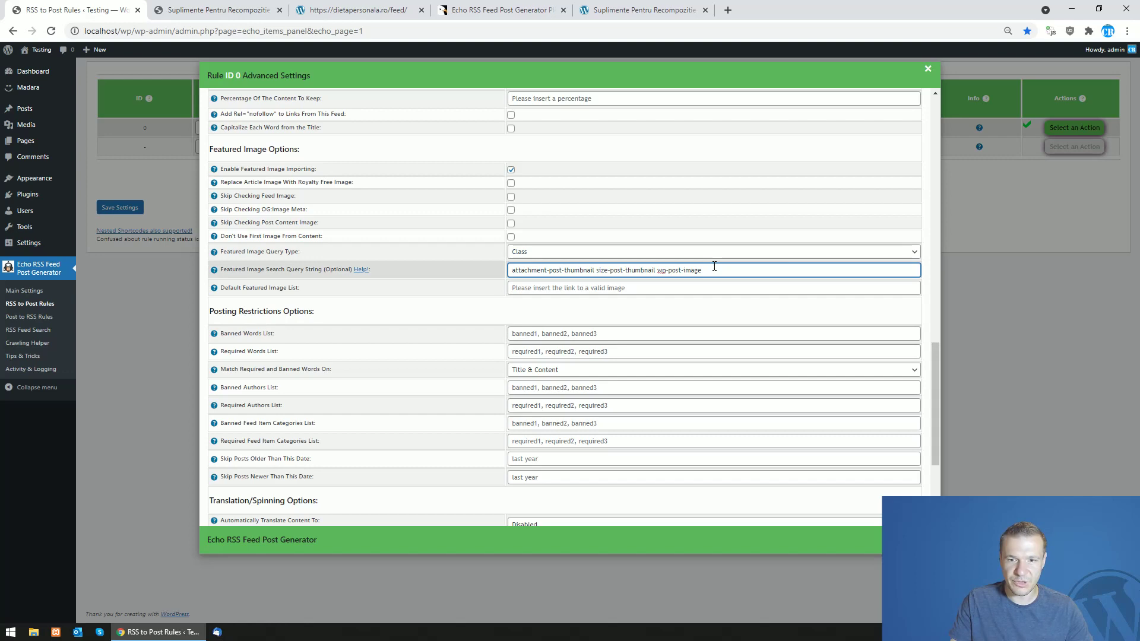
pyautogui.moveTo(511, 270); pyautogui.dragTo(704, 270)
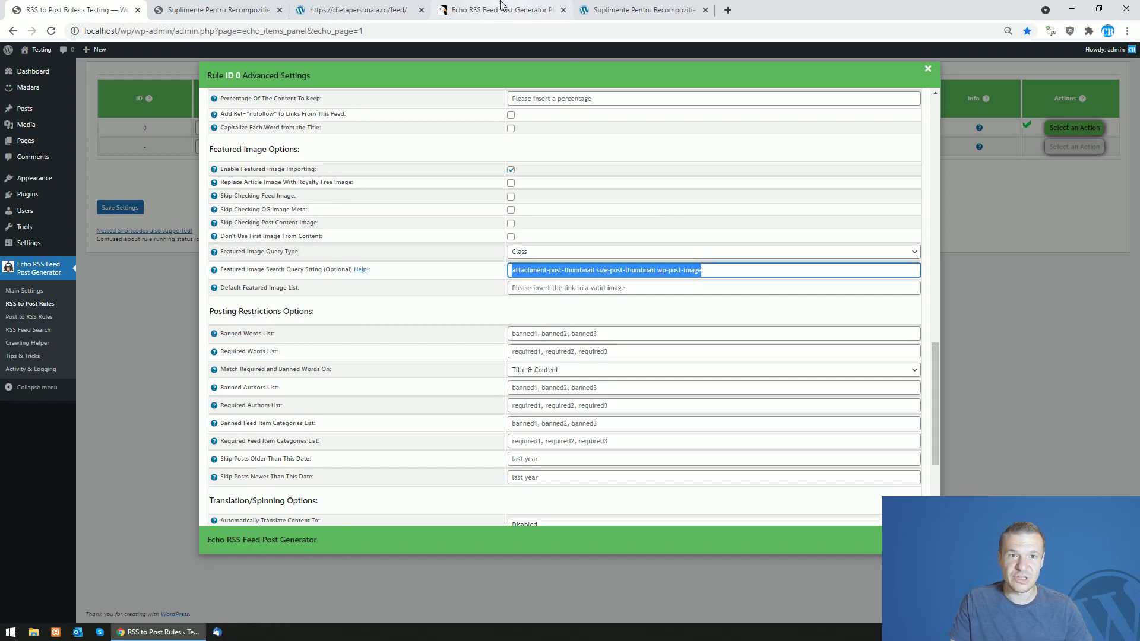
pyautogui.click(641, 9)
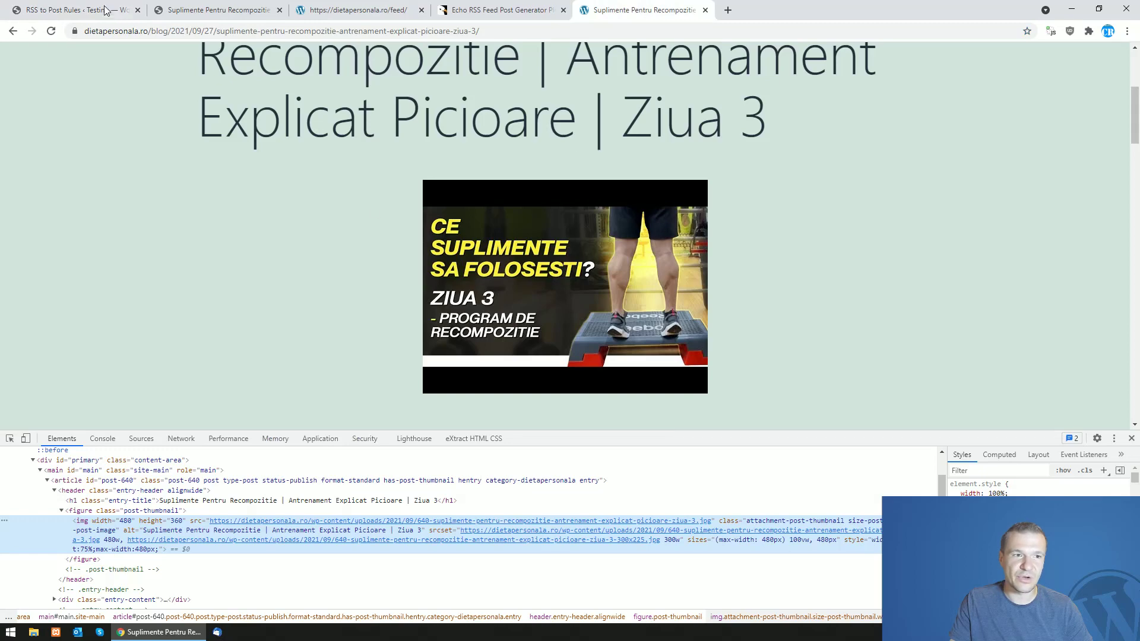
# Return to rule 0's Advanced Settings, still using Class with the pasted class string
pyautogui.click(78, 9)
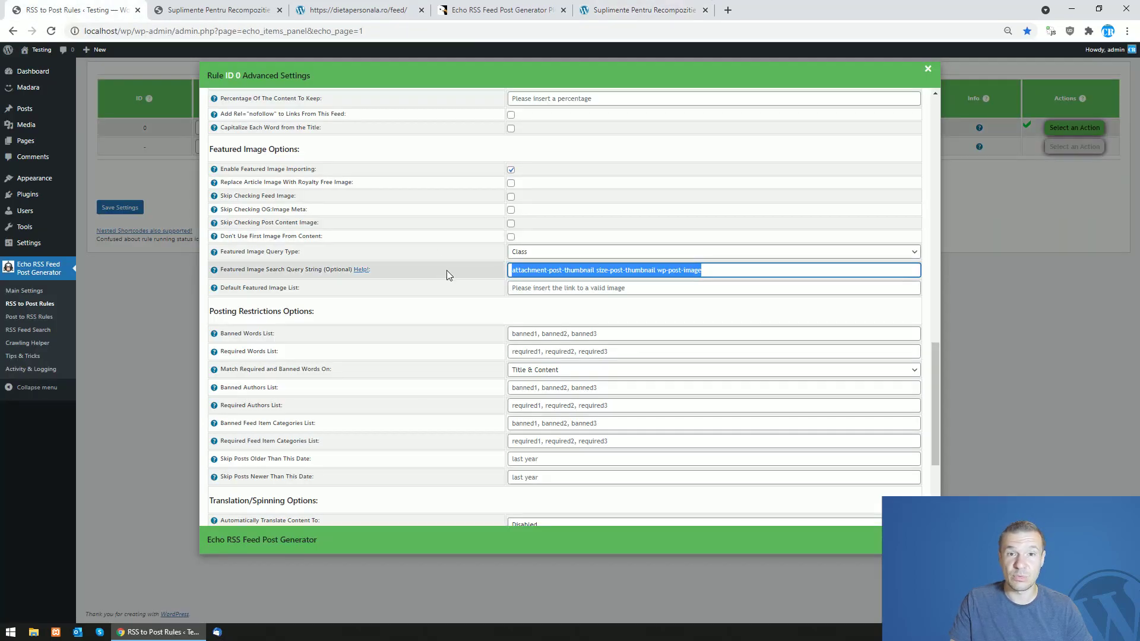